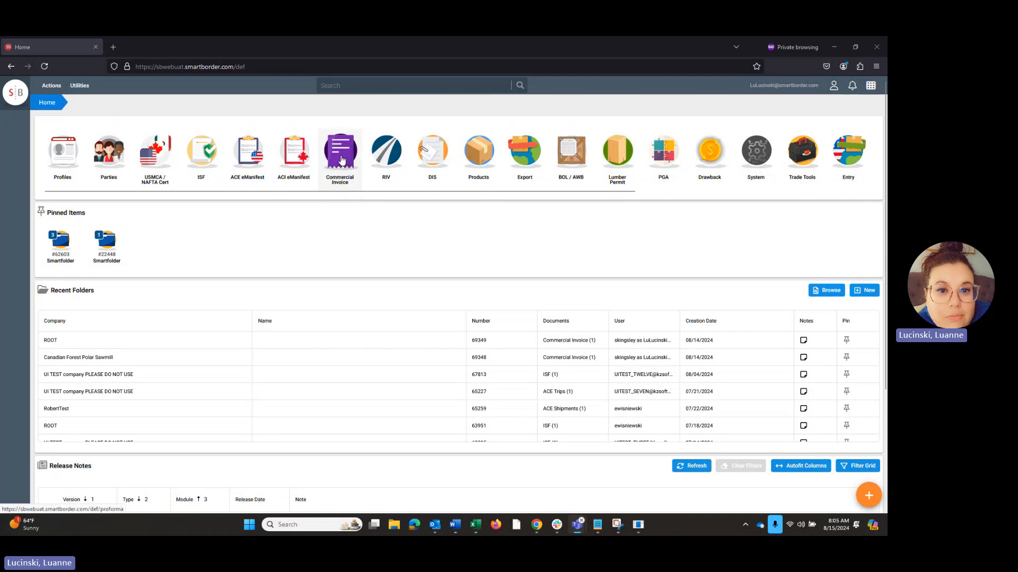
# Step: Open the Commercial Invoice dashboard and review its Templates and Recent Documents sections
pyautogui.click(343, 161)
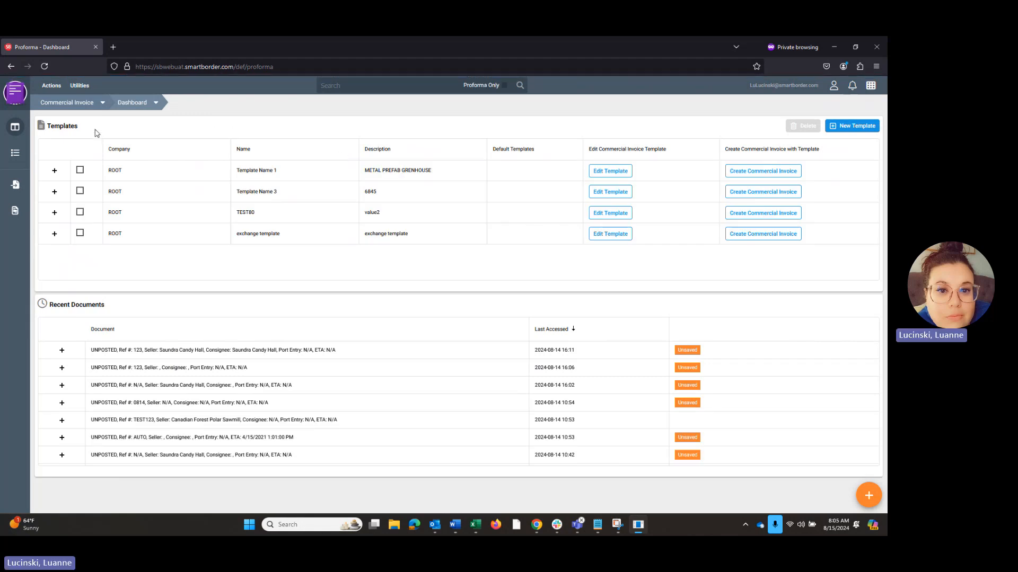
pyautogui.moveTo(93, 132); pyautogui.dragTo(47, 128)
pyautogui.moveTo(114, 307); pyautogui.dragTo(56, 307)
pyautogui.click(186, 311)
pyautogui.click(54, 88)
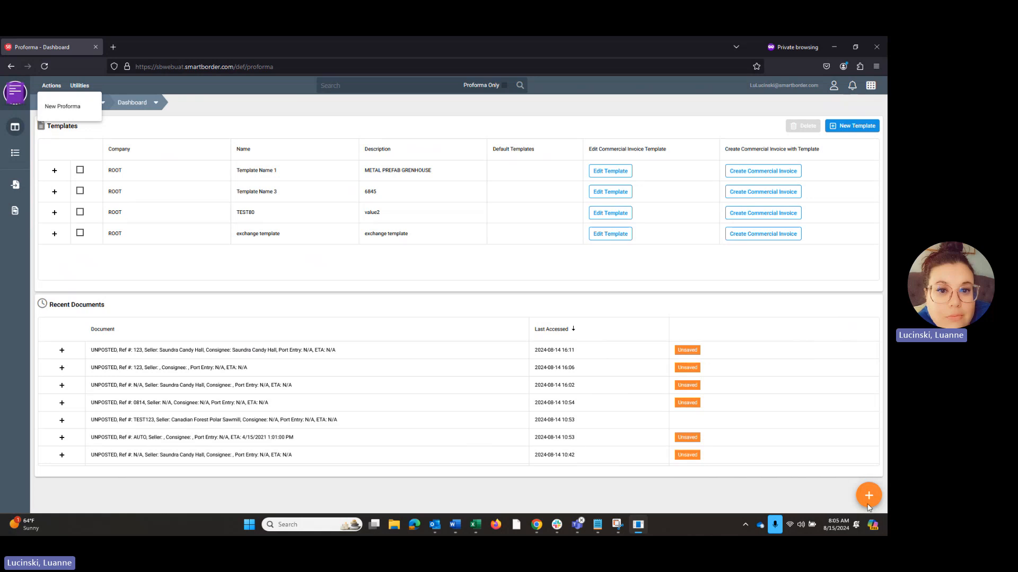
pyautogui.click(870, 498)
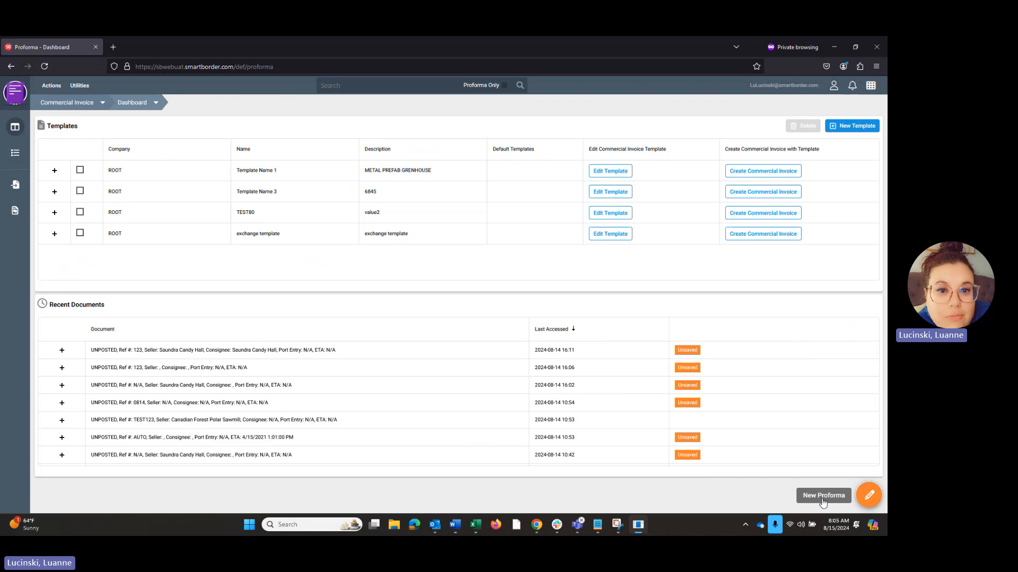
pyautogui.click(821, 499)
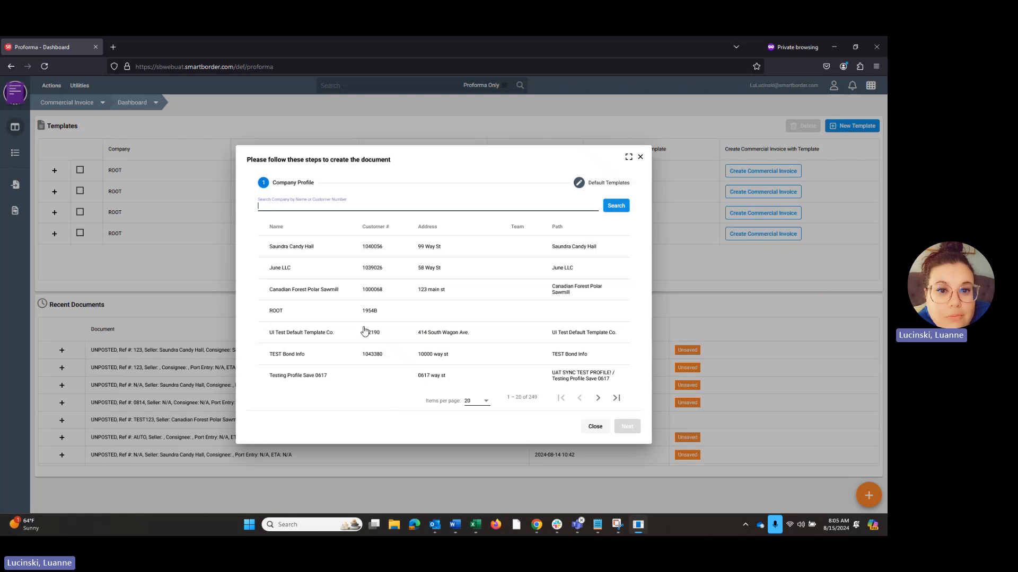
pyautogui.click(320, 245)
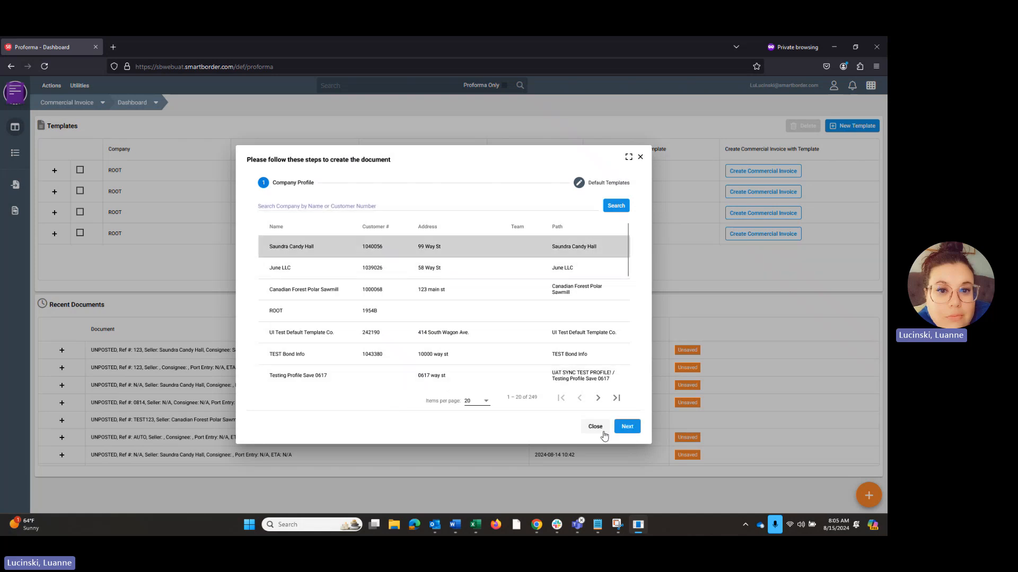
pyautogui.click(626, 429)
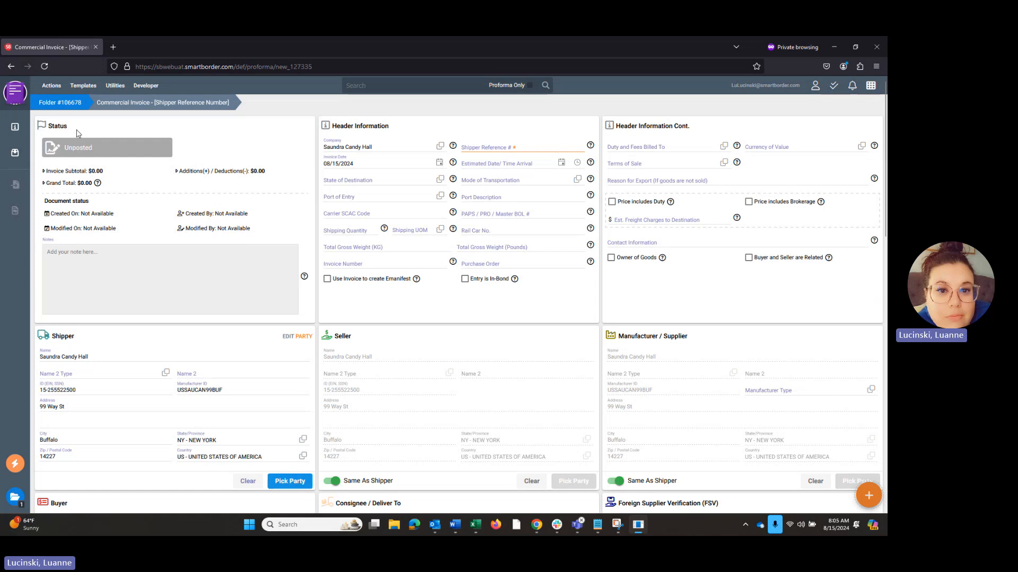
# Step: Review the status and header sections of the invoice and enter 123 as the shipper reference number
pyautogui.moveTo(73, 133); pyautogui.dragTo(48, 131)
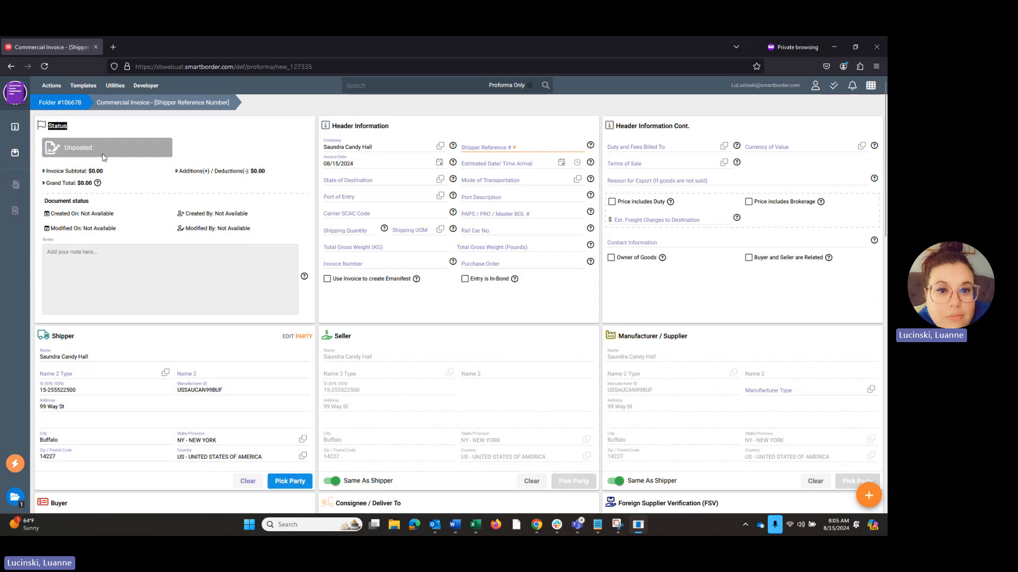
pyautogui.moveTo(390, 126); pyautogui.dragTo(333, 126)
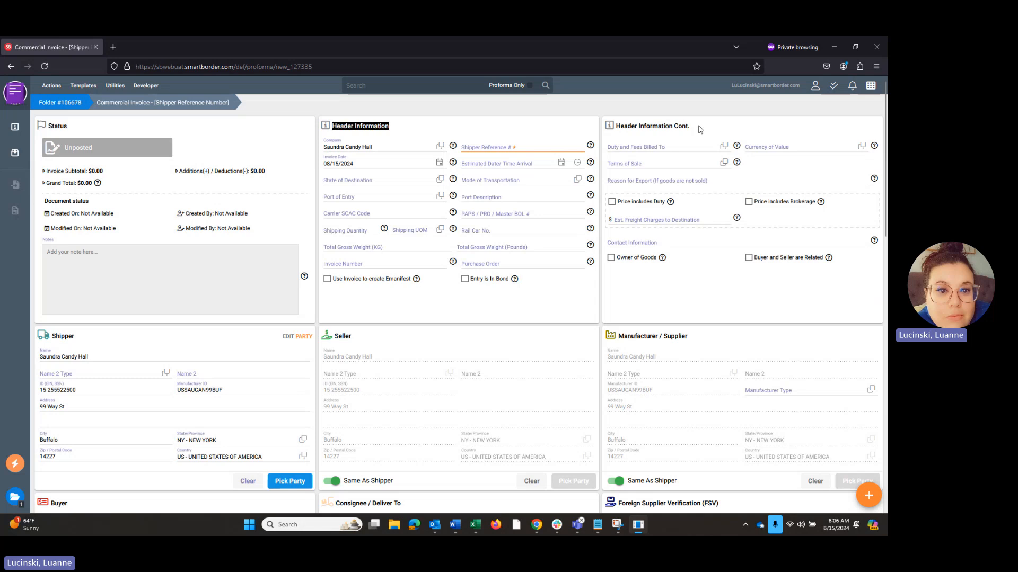
pyautogui.moveTo(691, 126); pyautogui.dragTo(613, 127)
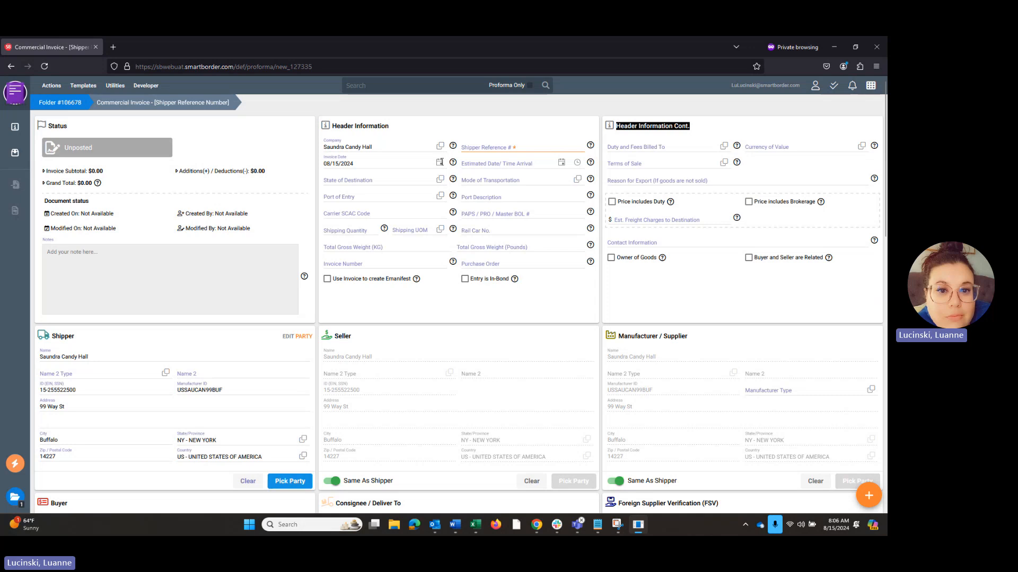
pyautogui.click(491, 148)
pyautogui.write('123')
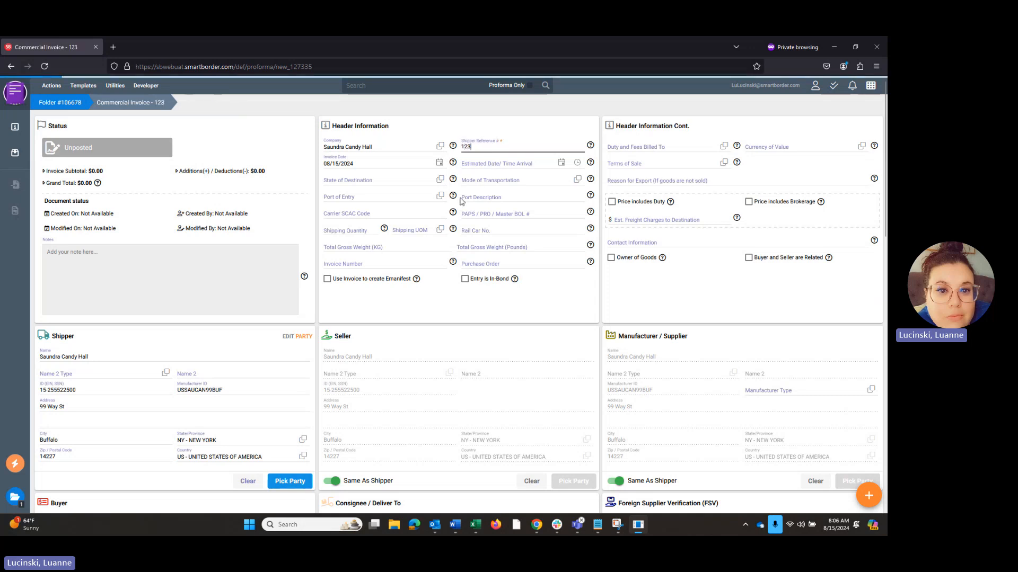
pyautogui.click(391, 196)
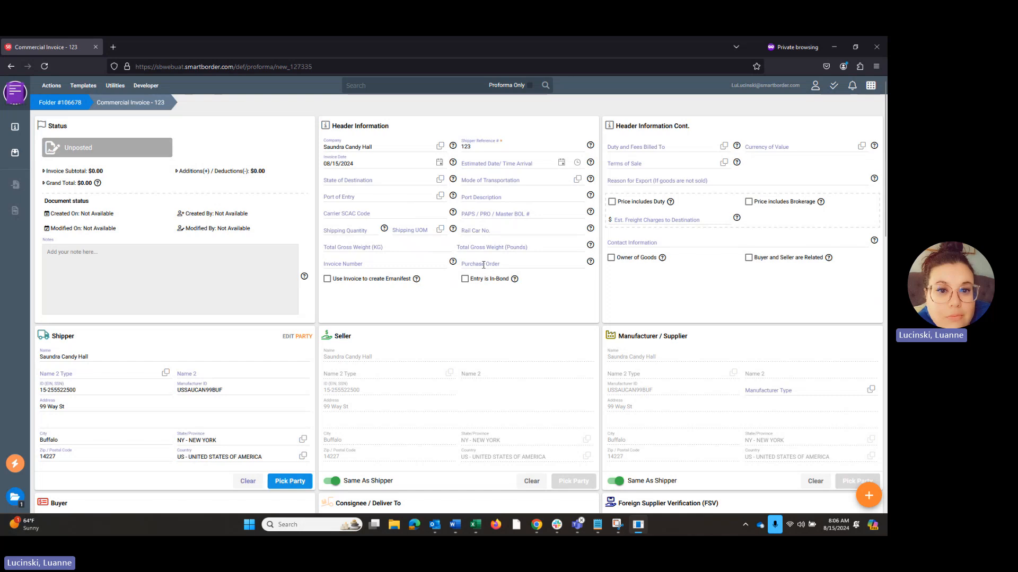
# Step: Examine the available State of Destination and Duty and Fees Billed To choices, plus the remaining continued header fields, without selecting anything
pyautogui.click(440, 181)
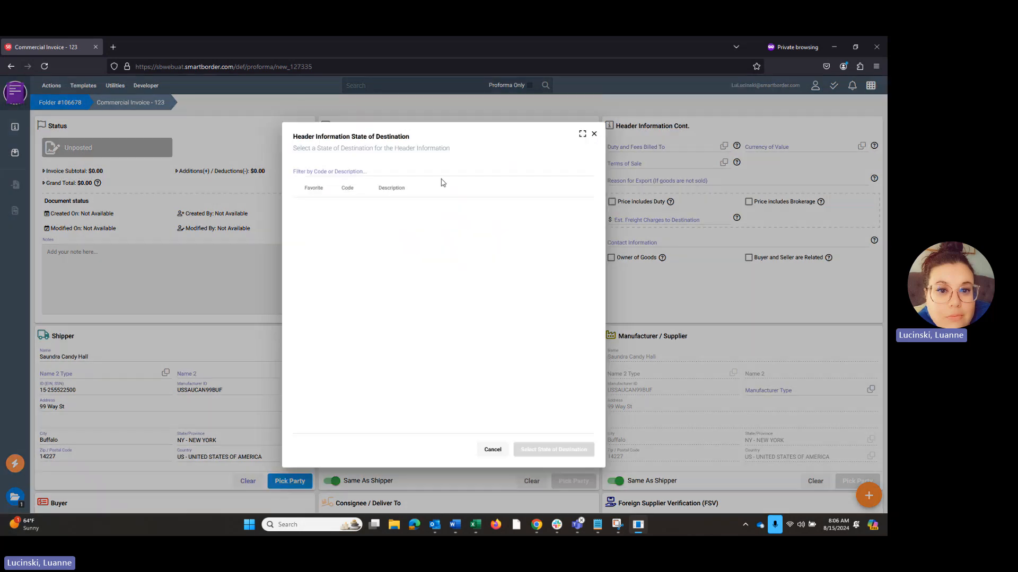
pyautogui.scroll(-3, 402, 231)
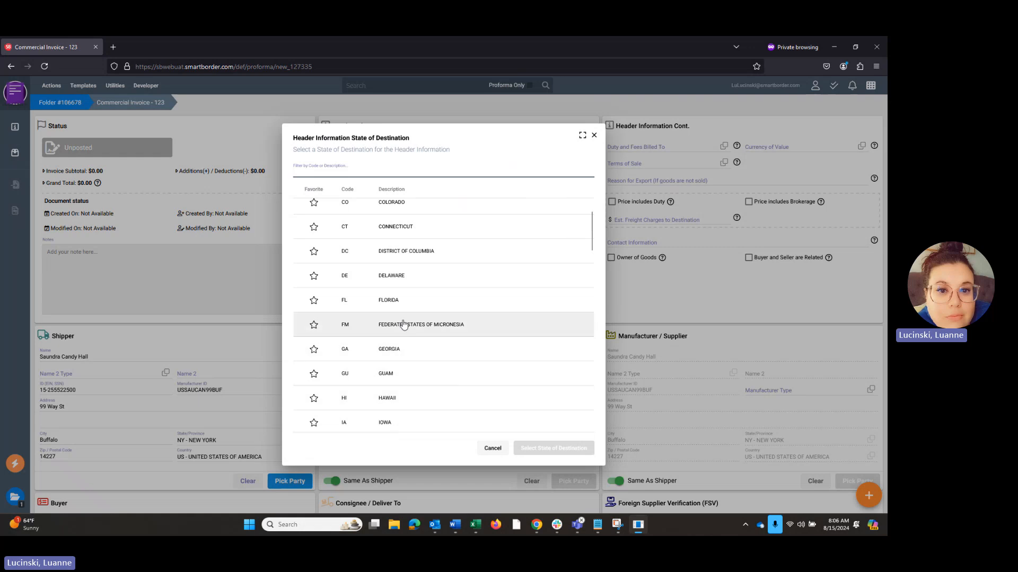
pyautogui.scroll(2, 402, 319)
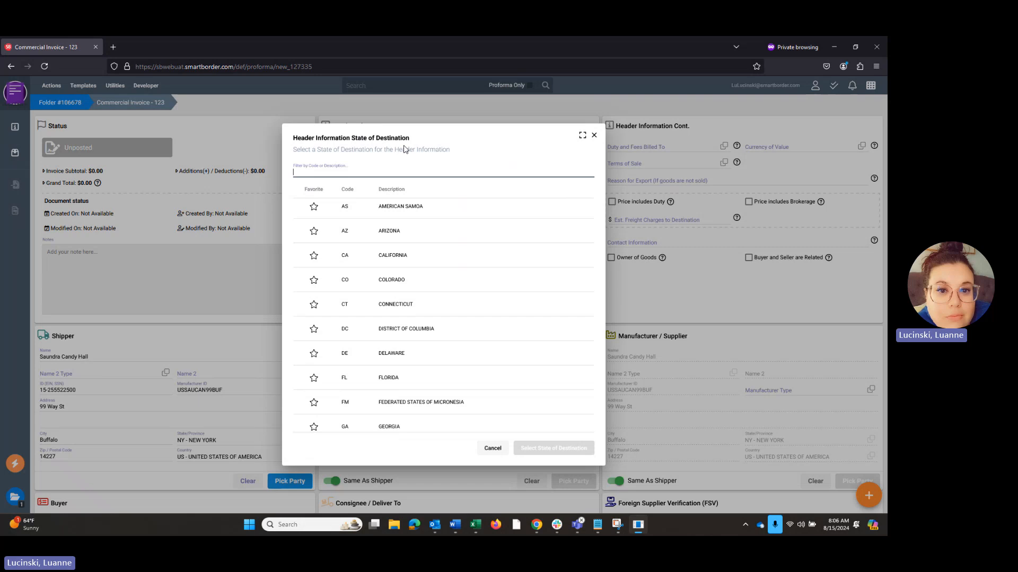
pyautogui.click(490, 447)
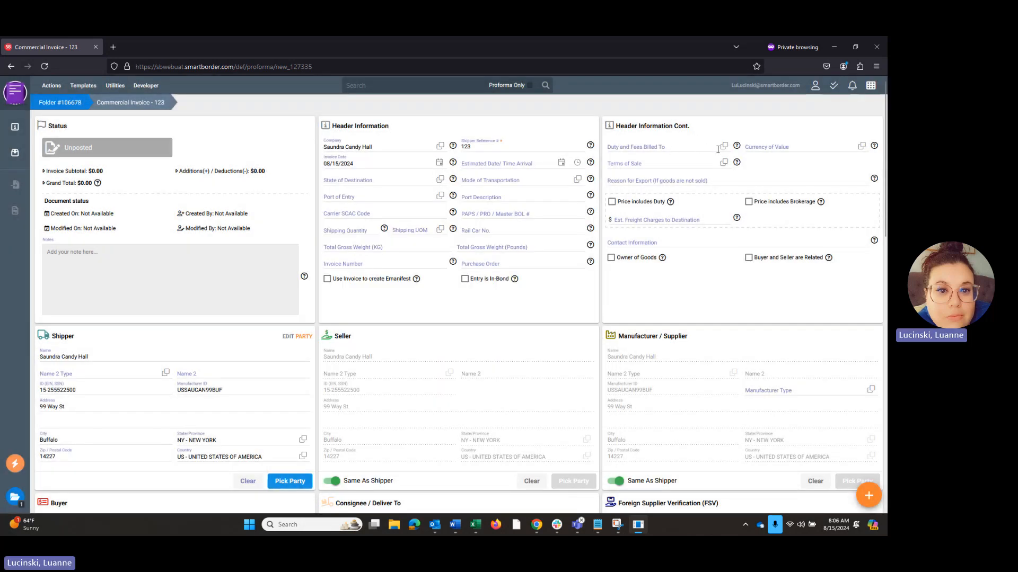
pyautogui.click(697, 147)
pyautogui.click(724, 146)
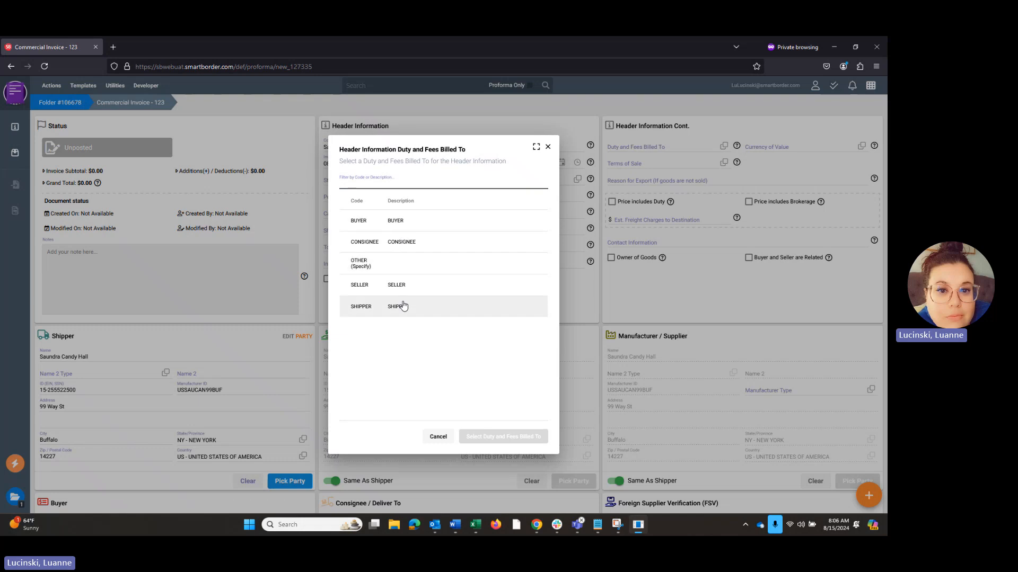
pyautogui.click(438, 440)
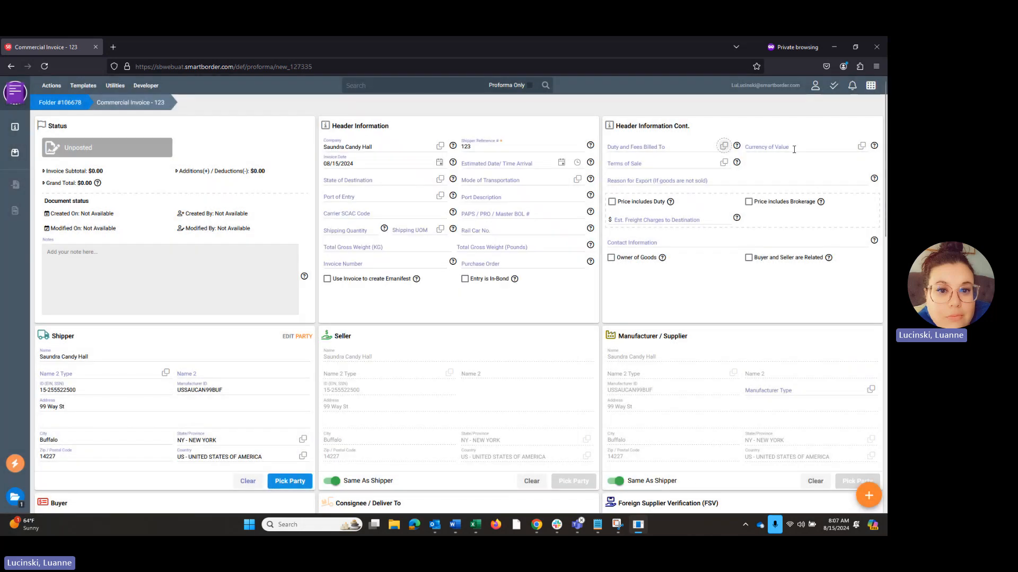
pyautogui.click(704, 164)
pyautogui.click(705, 180)
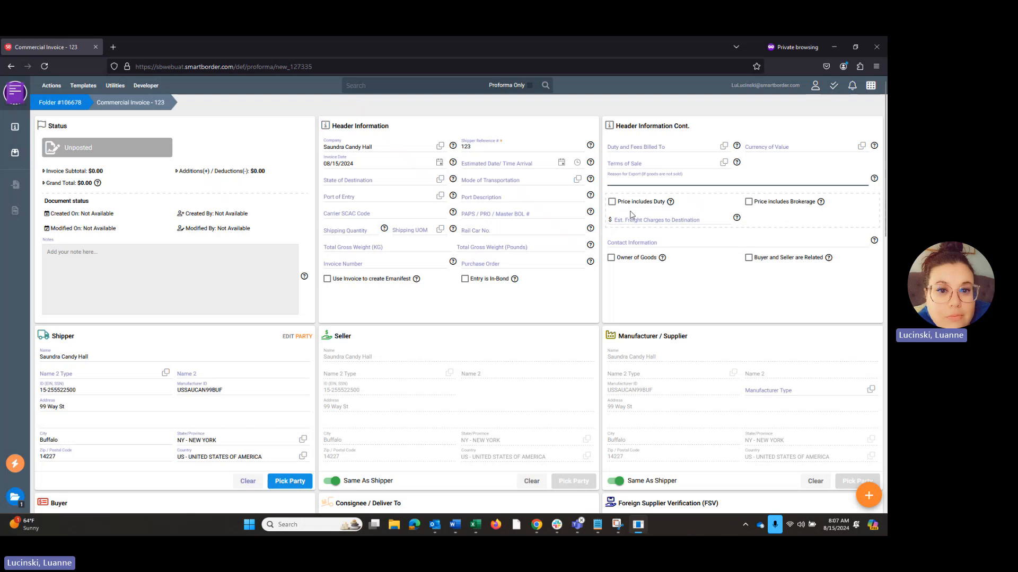
pyautogui.click(776, 220)
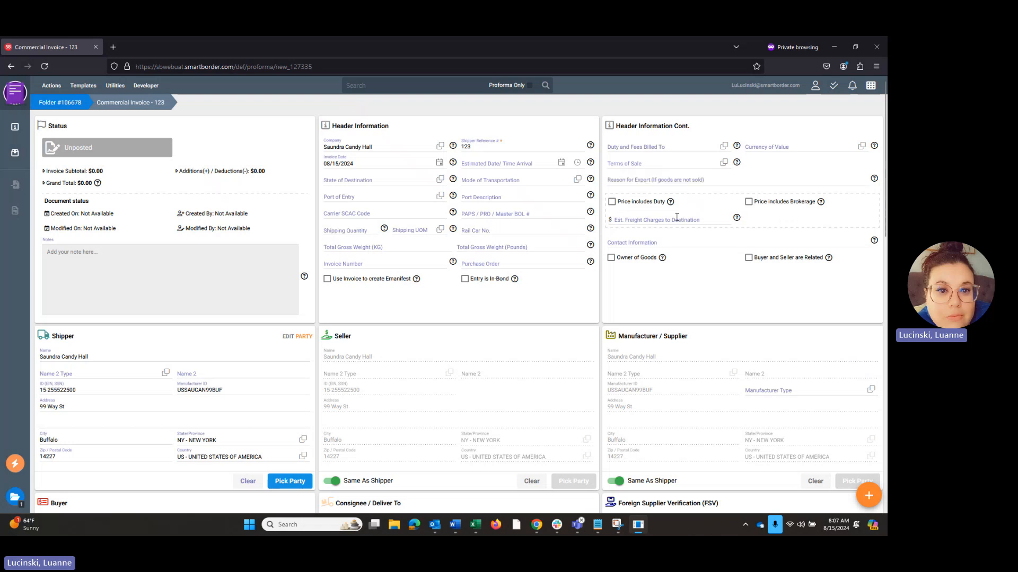
pyautogui.click(636, 243)
# Step: Examine the shipper's name, ID, manufacturer ID and address, and the list of parties that can be picked as shipper
pyautogui.scroll(-3, 652, 293)
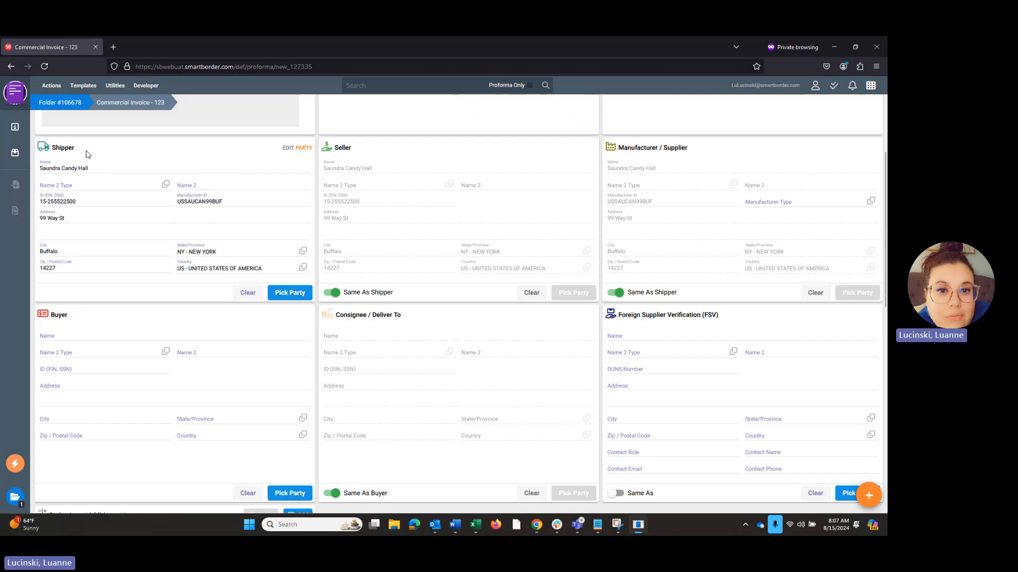
pyautogui.moveTo(85, 151); pyautogui.dragTo(52, 152)
pyautogui.tripleClick(94, 169)
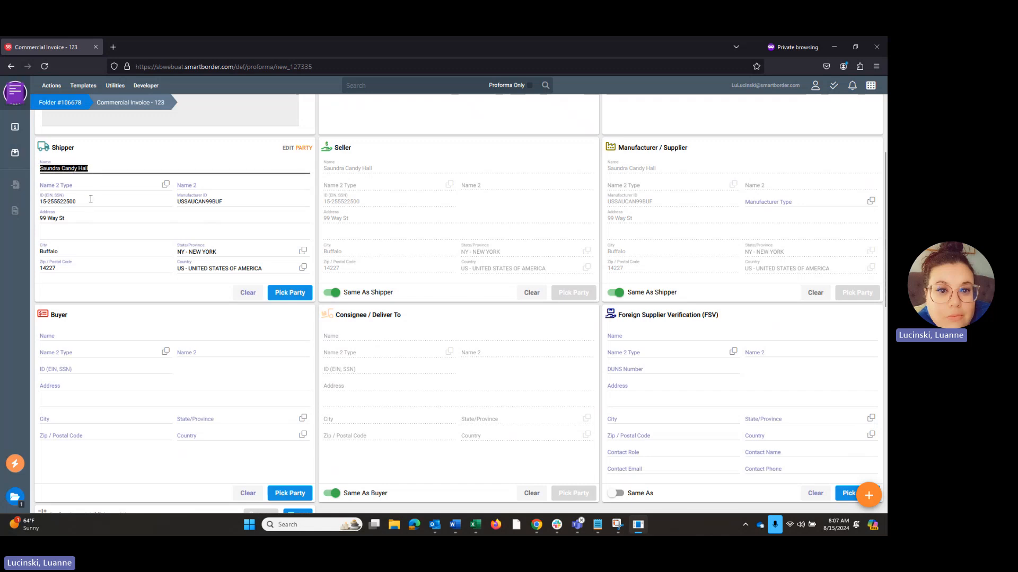
pyautogui.click(110, 168)
pyautogui.tripleClick(109, 204)
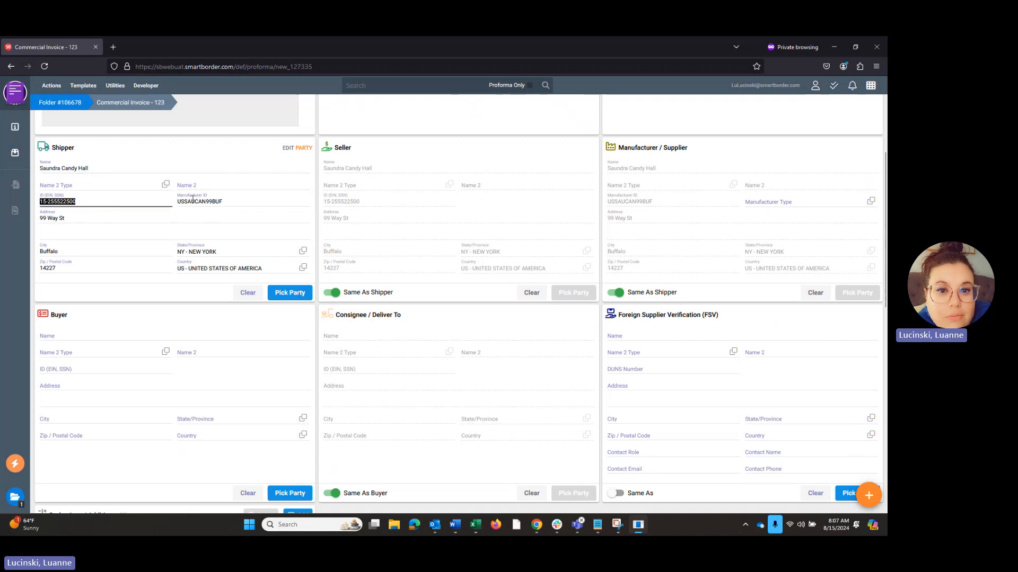
pyautogui.tripleClick(193, 200)
pyautogui.tripleClick(90, 219)
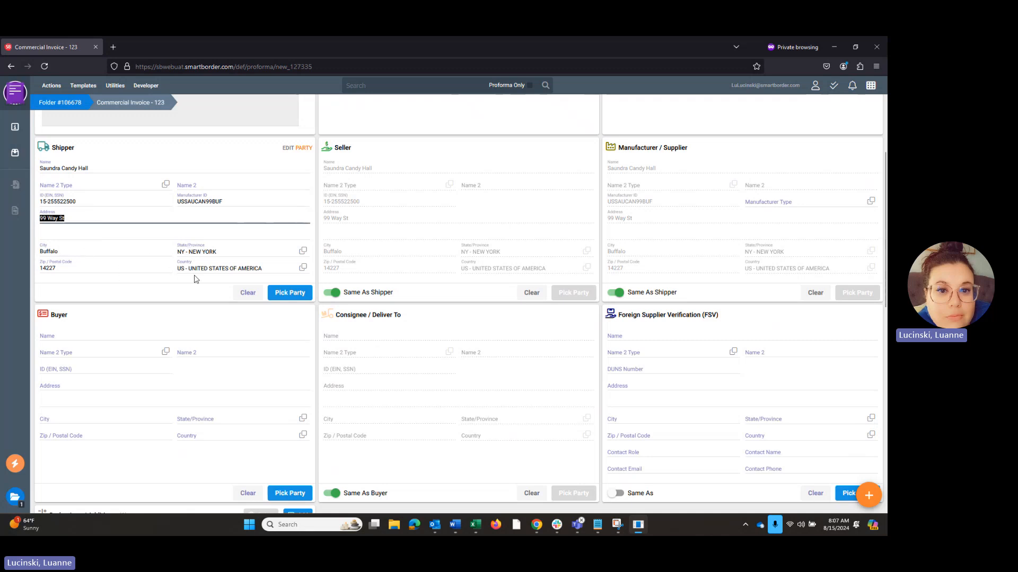
pyautogui.click(289, 293)
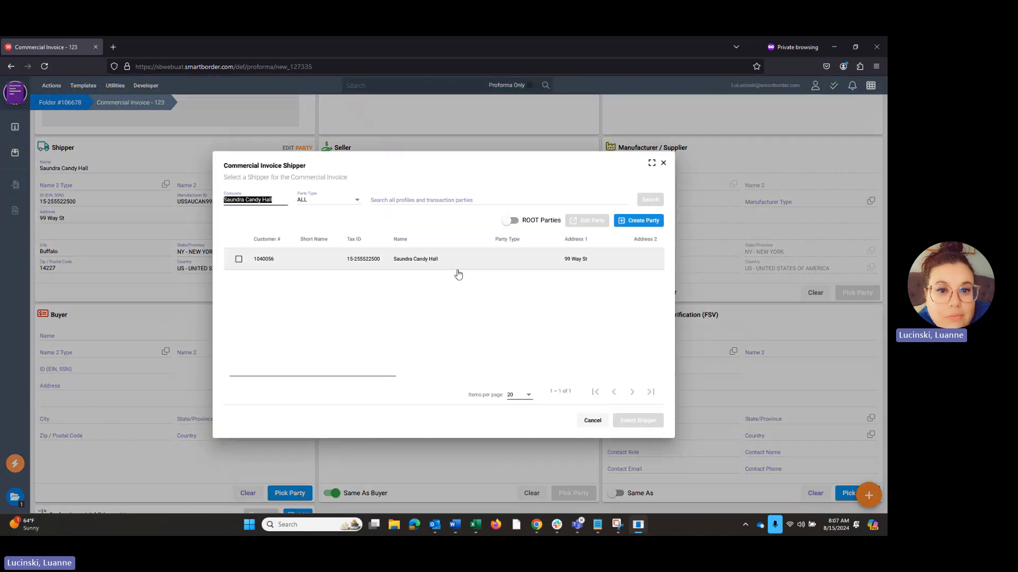
pyautogui.click(592, 421)
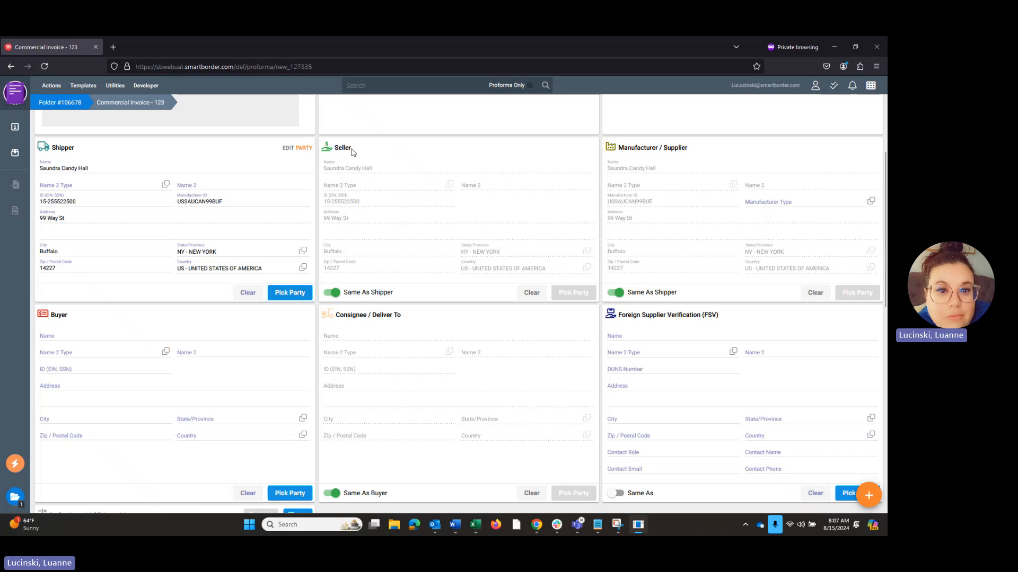
pyautogui.doubleClick(350, 150)
pyautogui.click(333, 293)
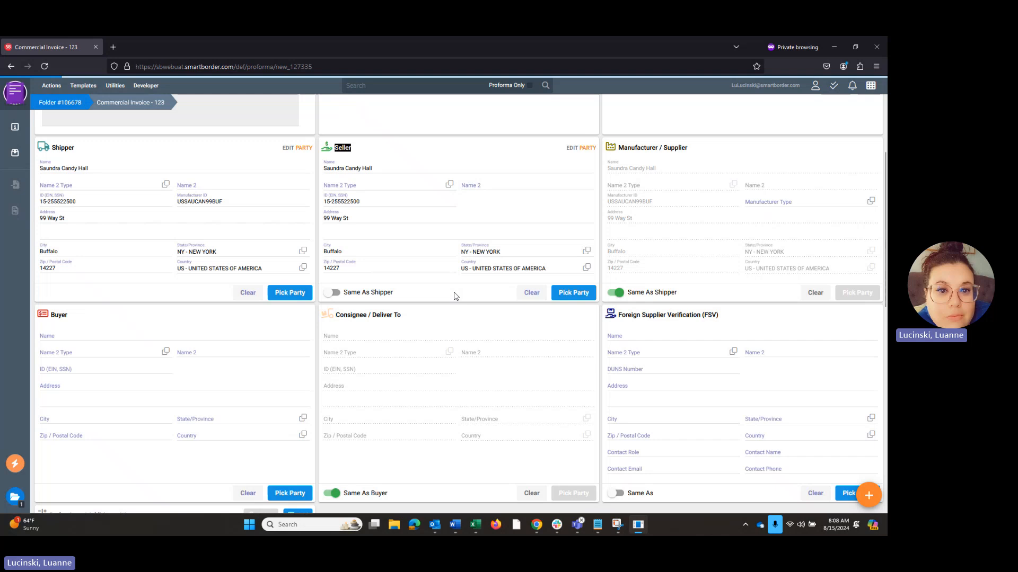
pyautogui.click(350, 169)
pyautogui.click(350, 202)
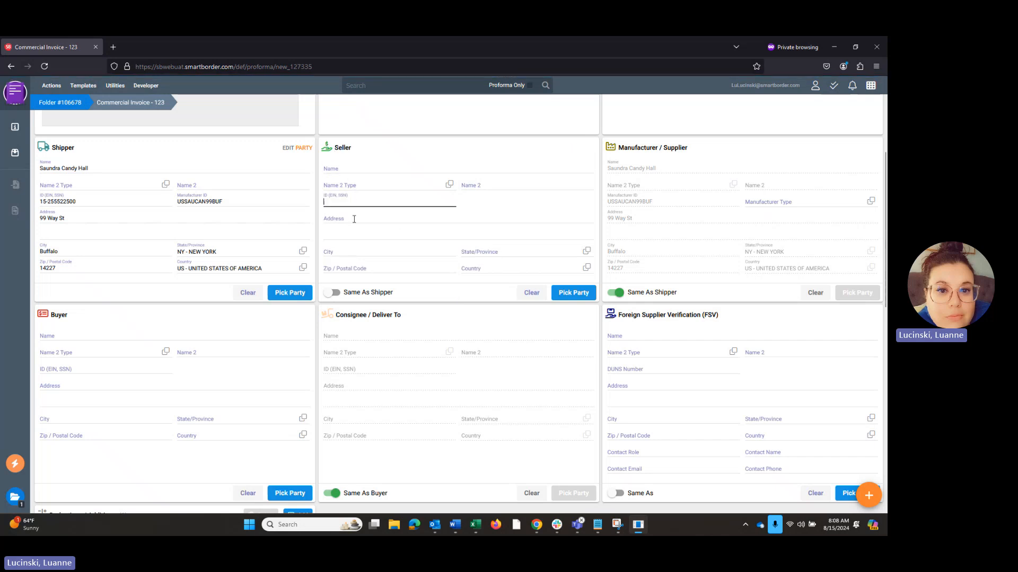
pyautogui.click(353, 219)
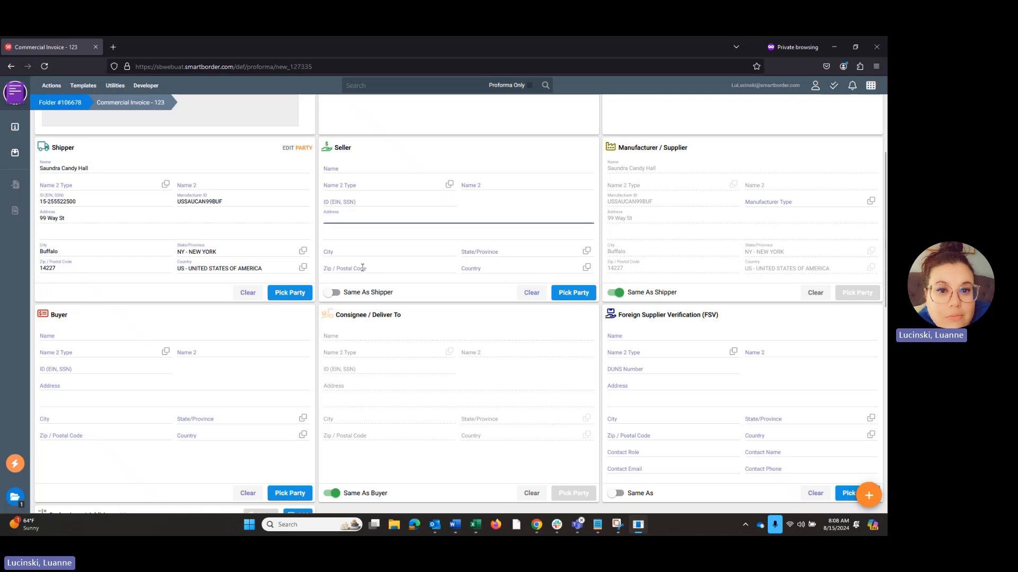
pyautogui.click(582, 293)
pyautogui.click(440, 265)
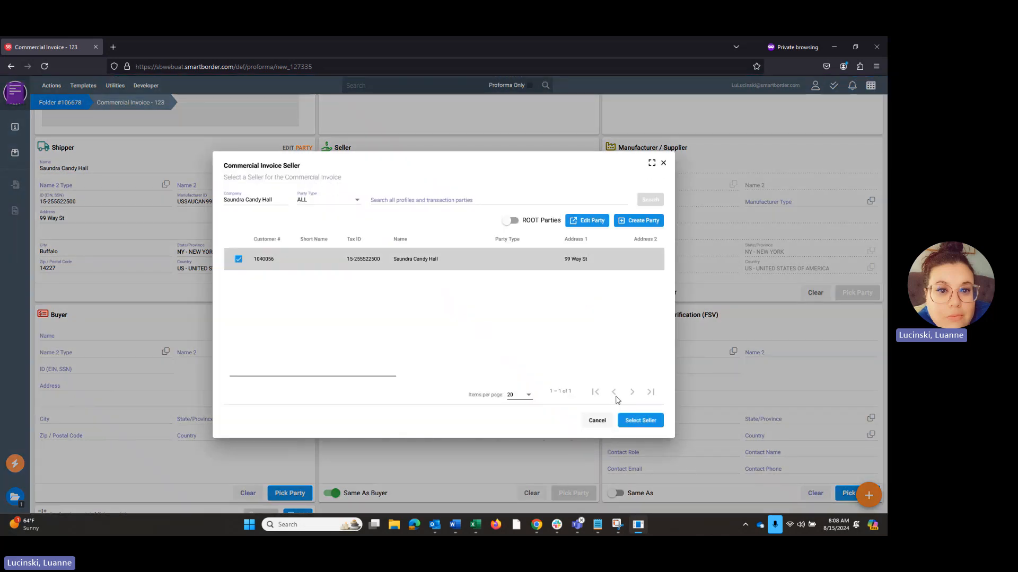
pyautogui.click(642, 422)
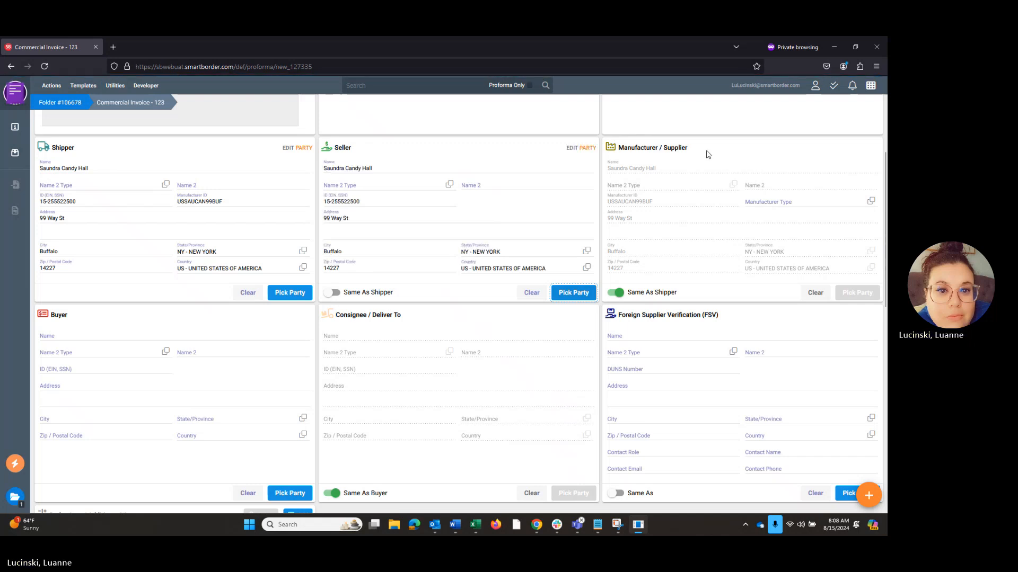
pyautogui.moveTo(710, 155); pyautogui.dragTo(617, 152)
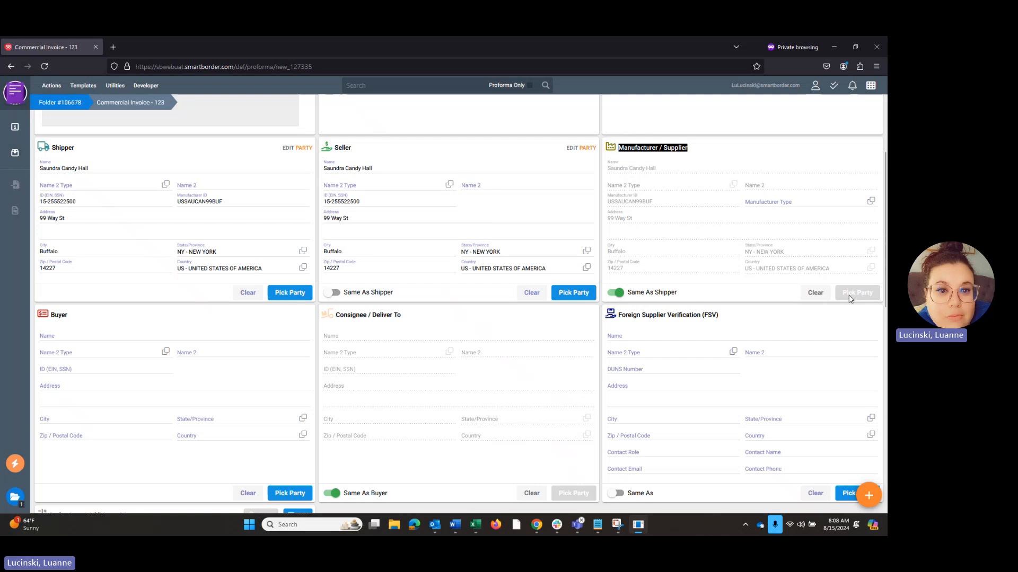
pyautogui.click(617, 293)
pyautogui.click(858, 293)
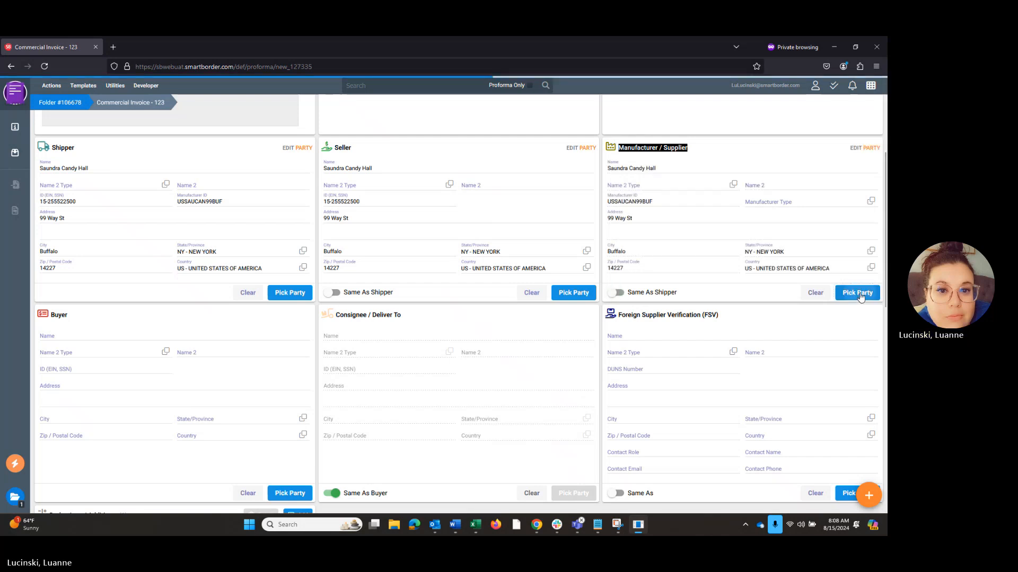
pyautogui.click(363, 259)
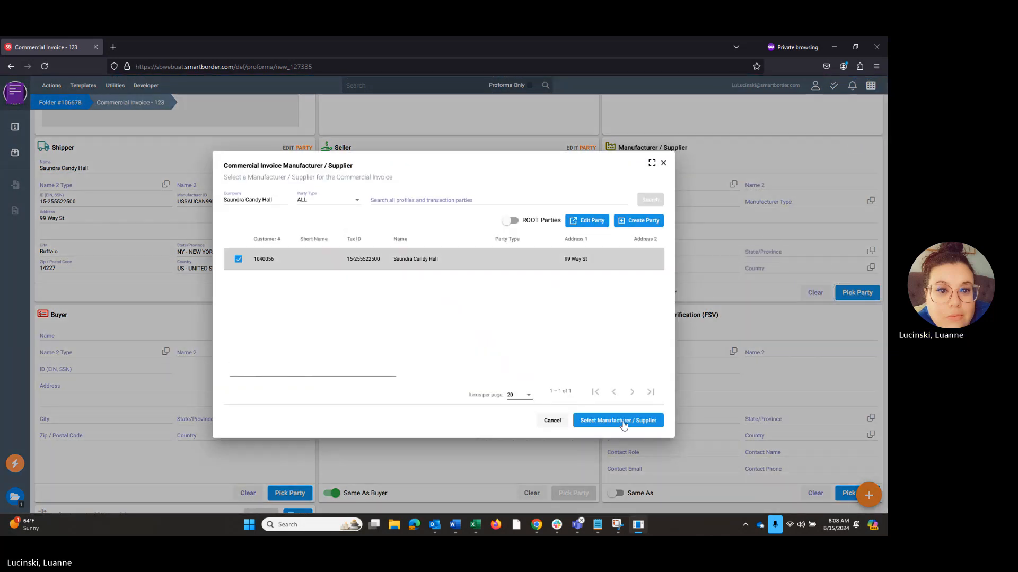
pyautogui.click(618, 421)
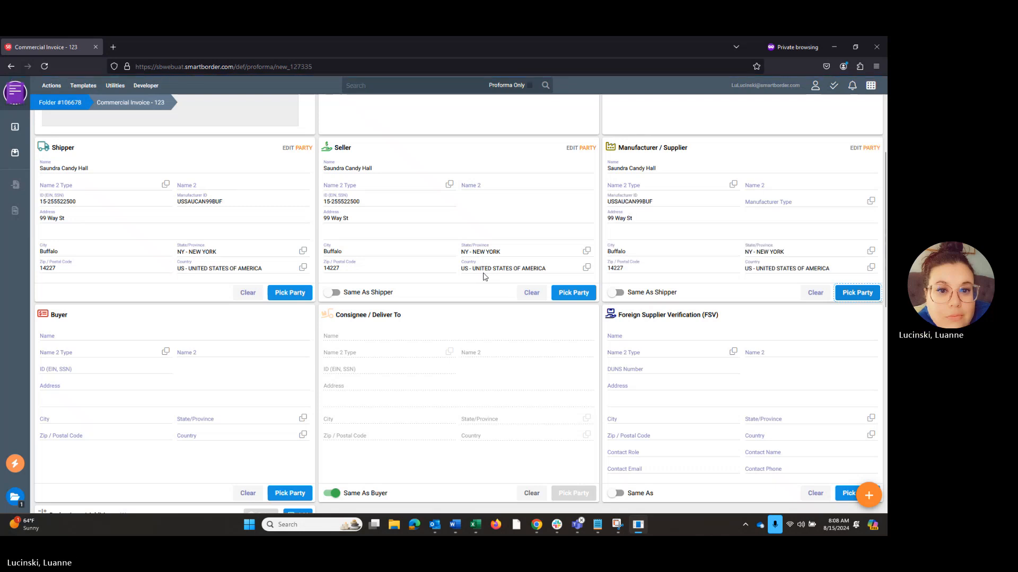
pyautogui.scroll(-3, 483, 276)
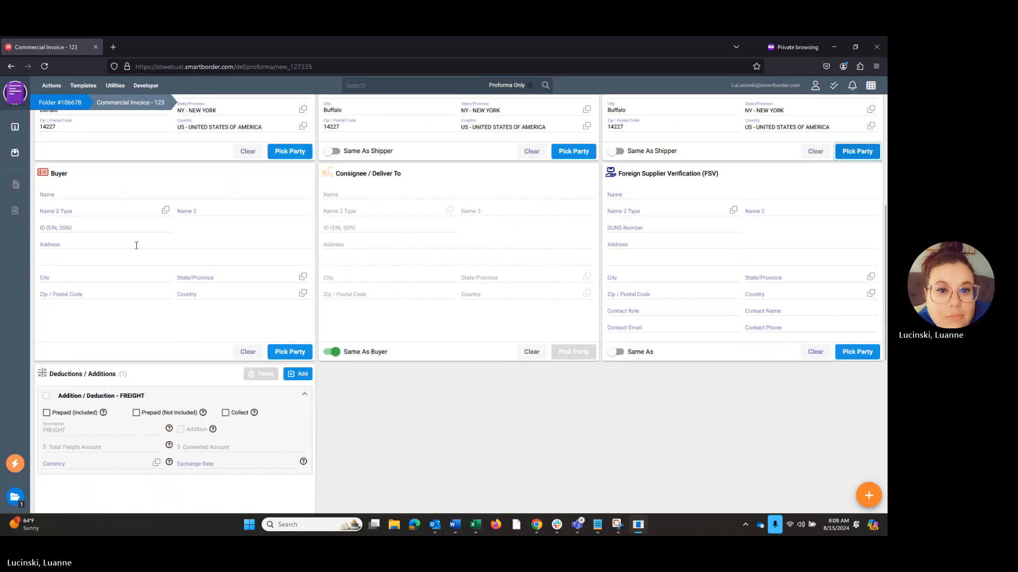
pyautogui.doubleClick(63, 175)
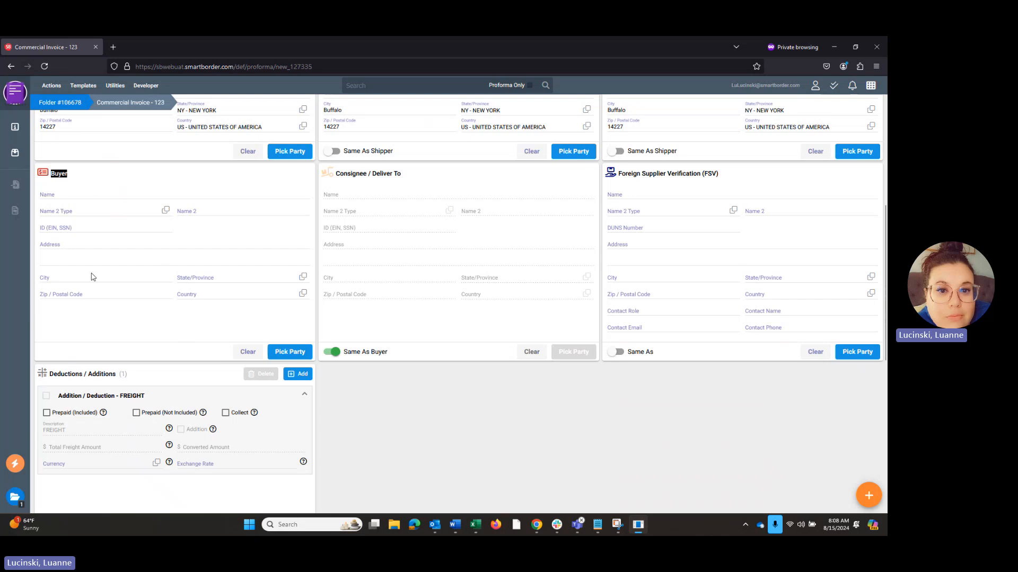
pyautogui.click(72, 194)
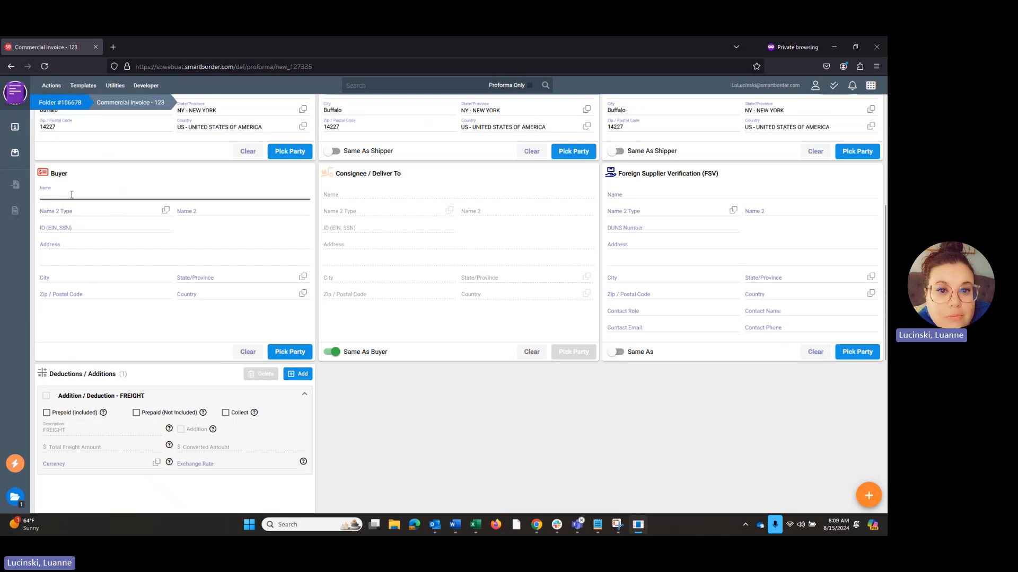
pyautogui.click(67, 227)
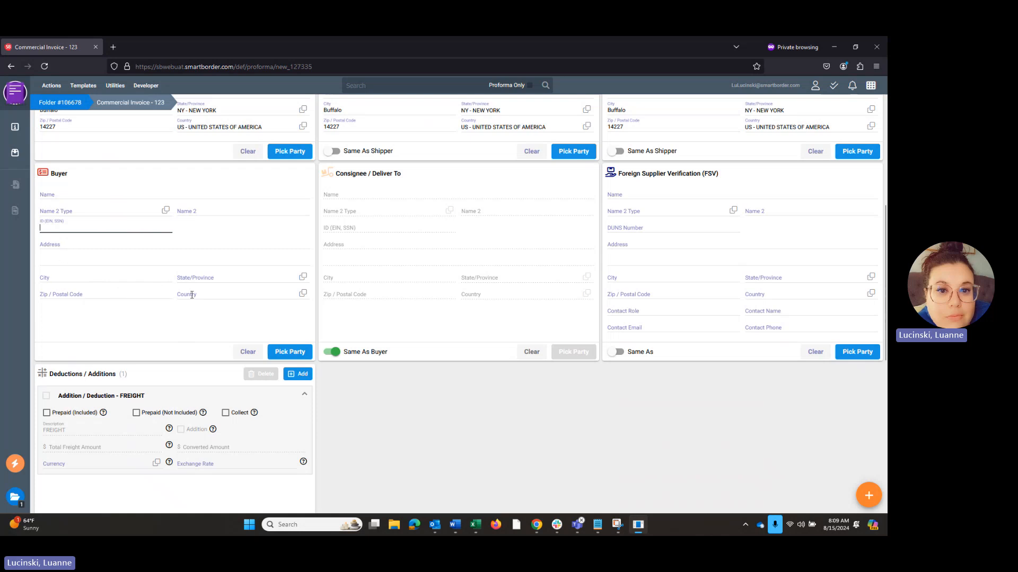
pyautogui.click(289, 352)
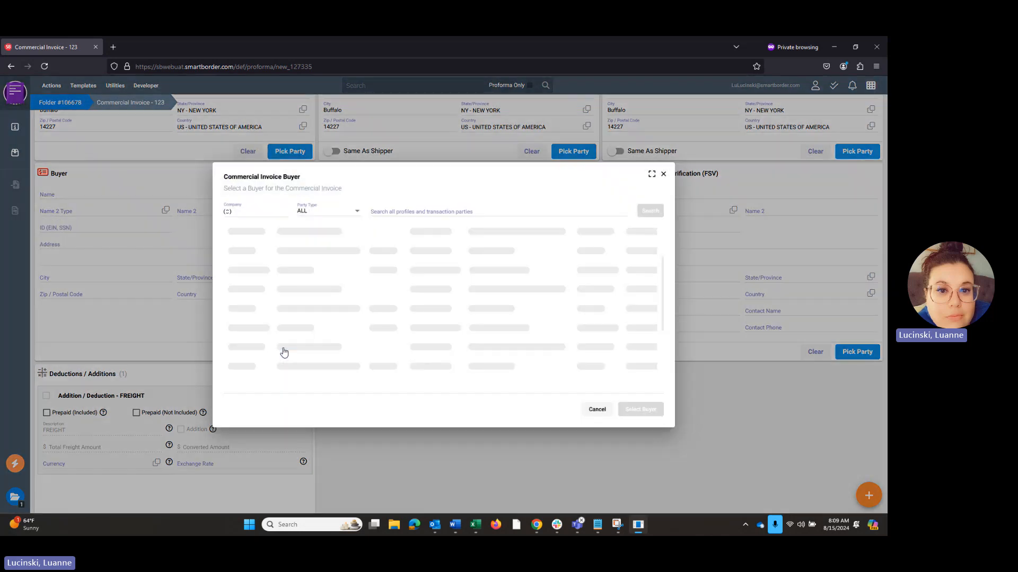
pyautogui.click(397, 259)
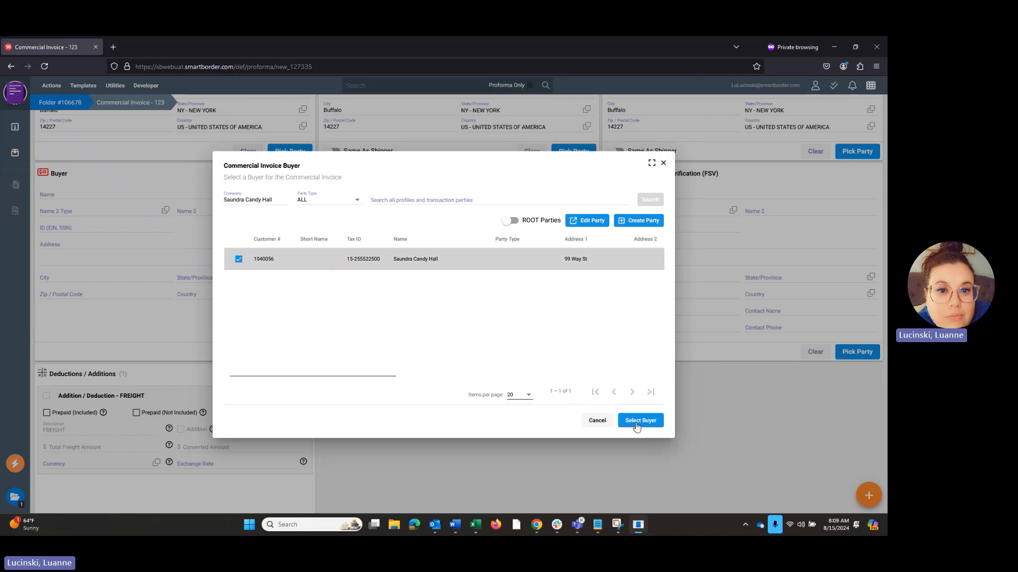
pyautogui.click(639, 422)
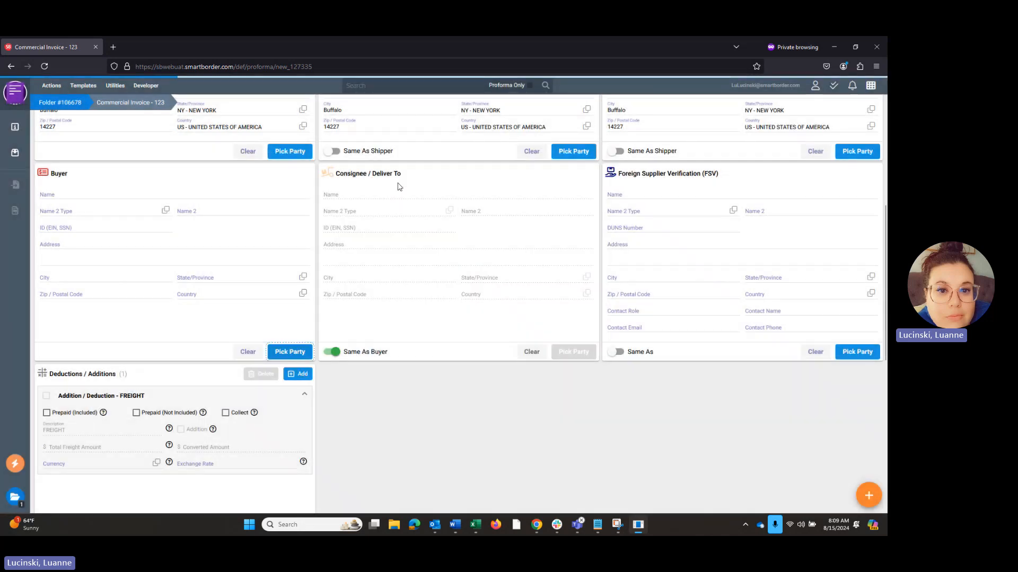
pyautogui.moveTo(412, 179); pyautogui.dragTo(331, 177)
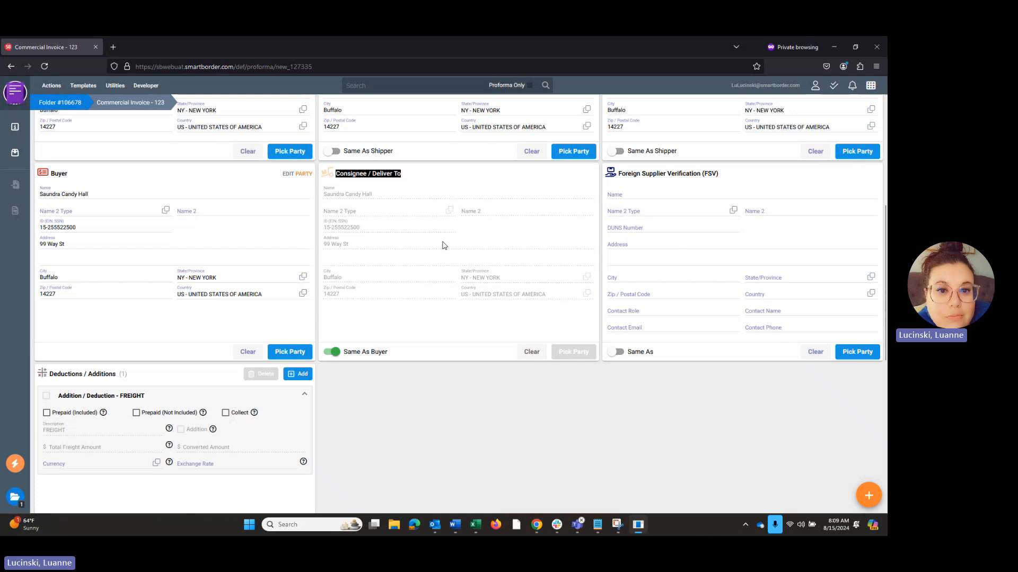
# Step: Examine the Foreign Supplier Verification fields, including name, DUNS number, address, and contact role, name and phone
pyautogui.moveTo(737, 178); pyautogui.dragTo(618, 176)
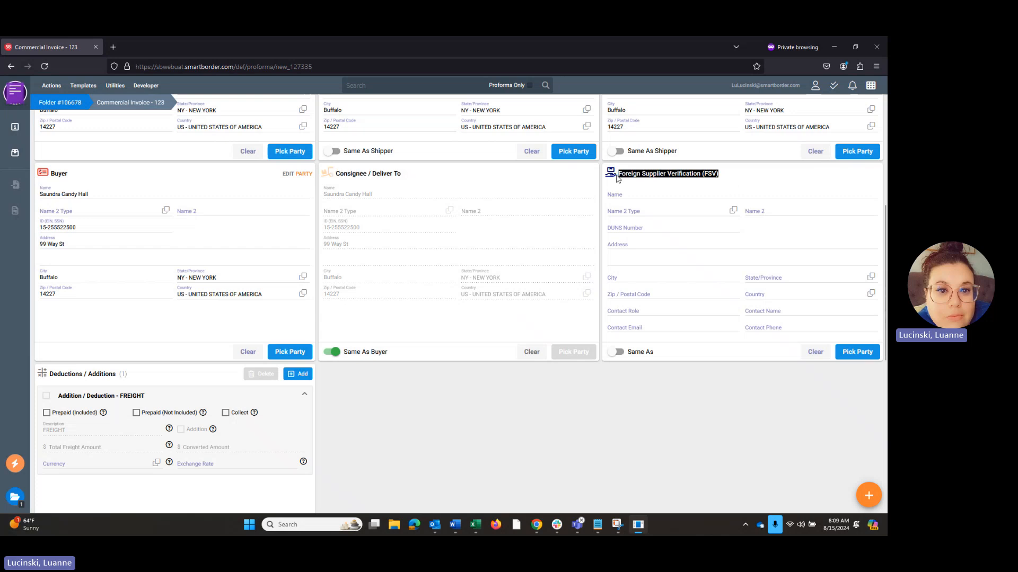
pyautogui.click(639, 197)
pyautogui.click(643, 210)
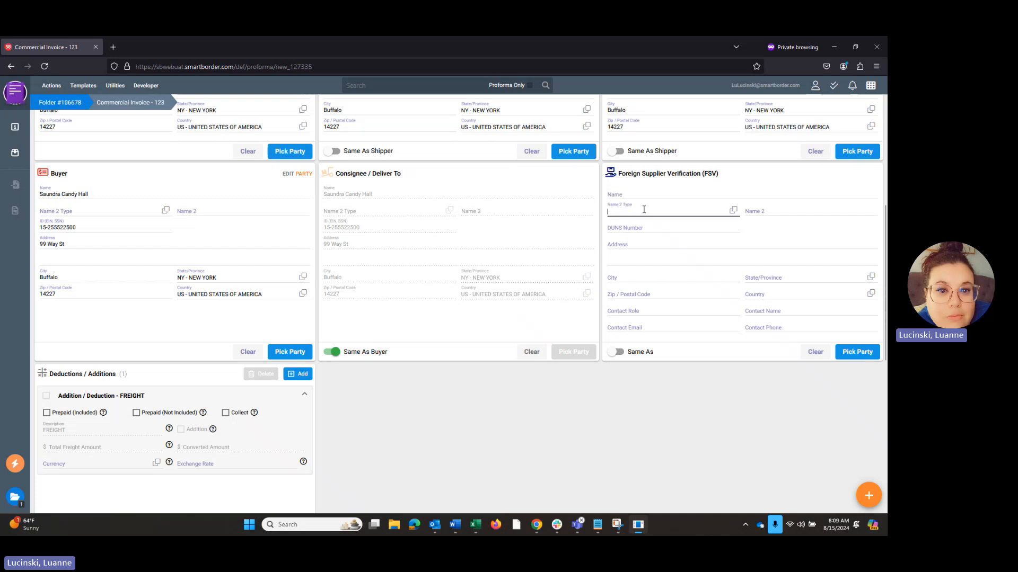
pyautogui.click(639, 194)
pyautogui.click(646, 227)
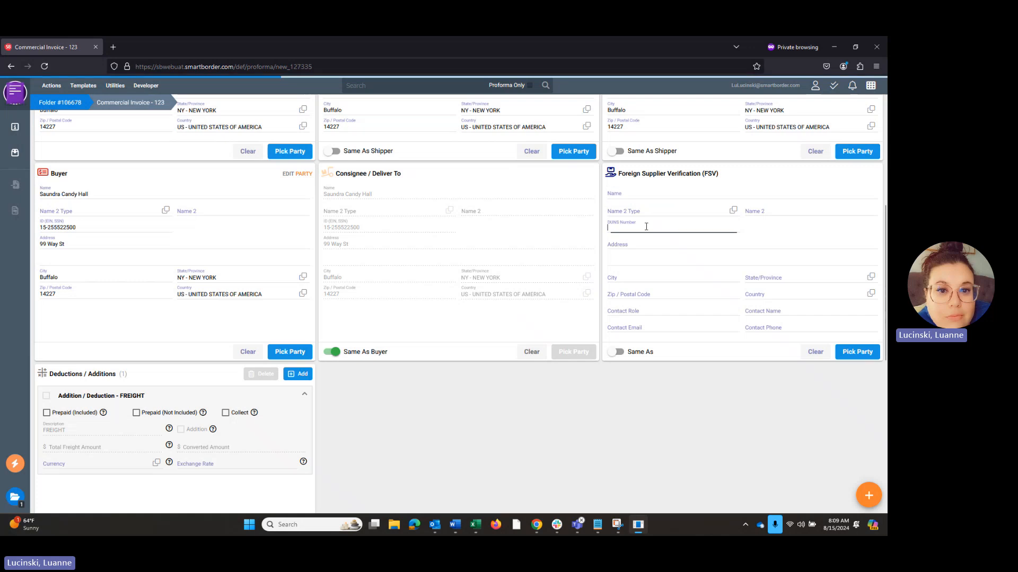
pyautogui.click(648, 241)
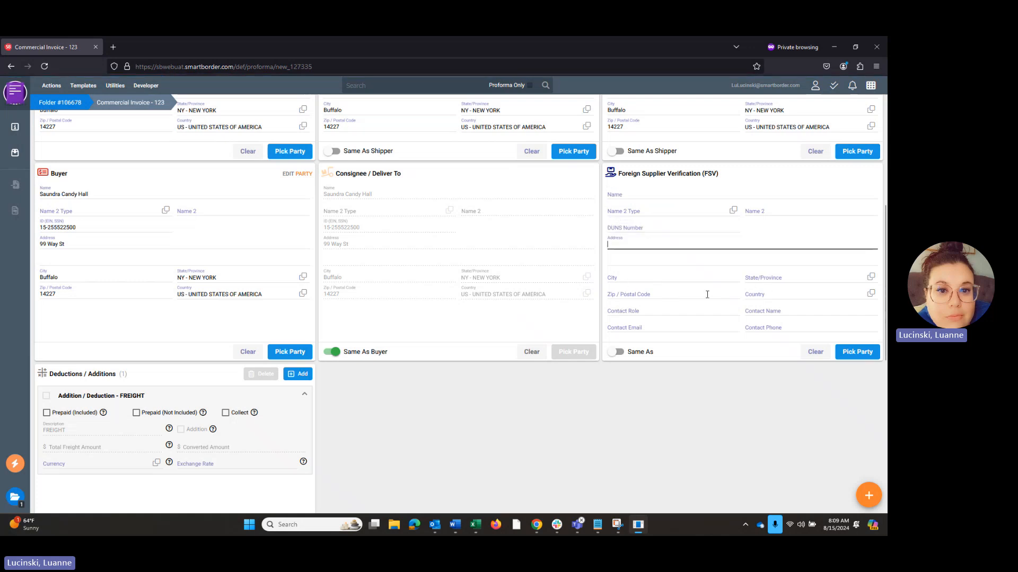
pyautogui.click(680, 311)
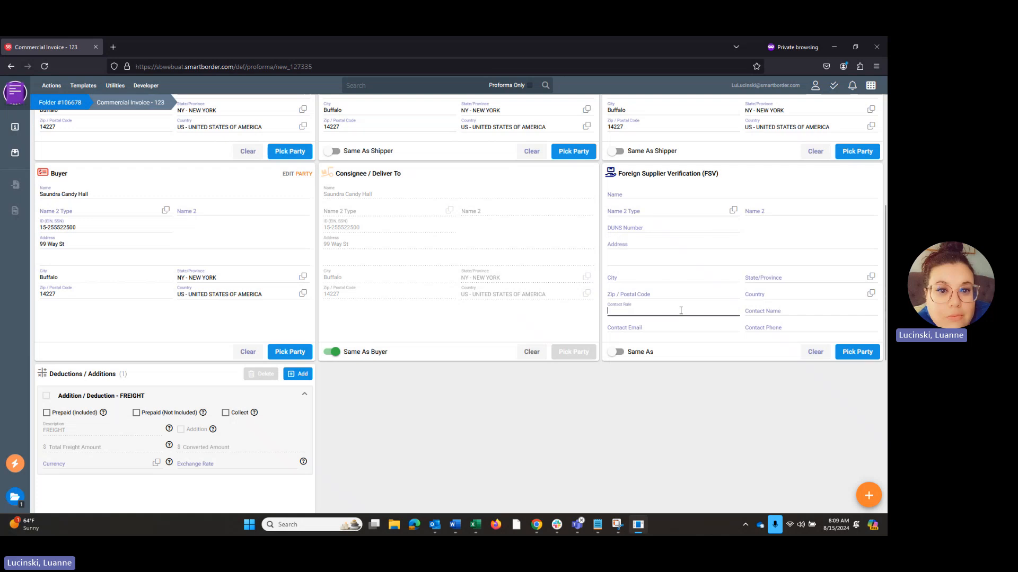
pyautogui.click(798, 313)
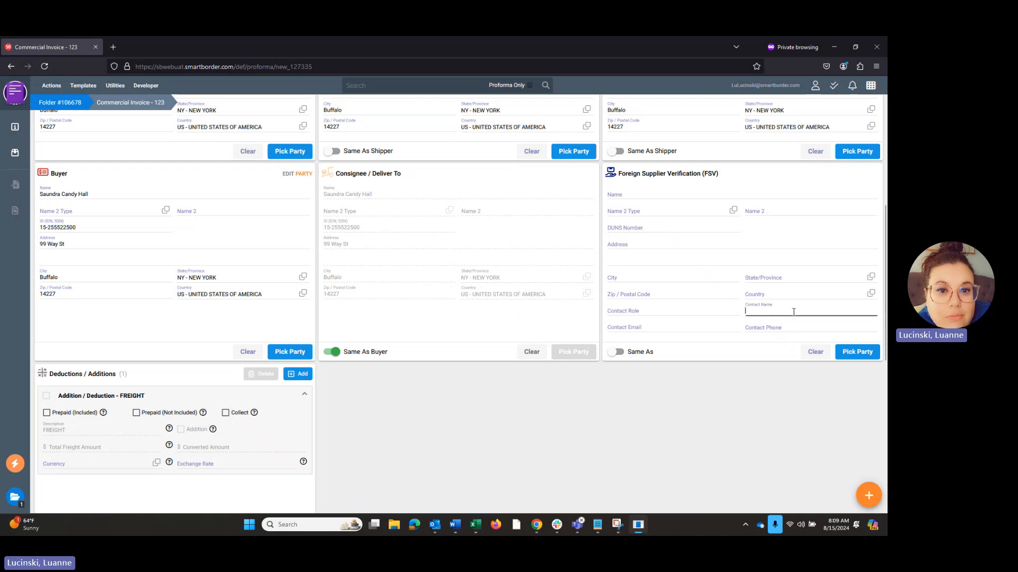
pyautogui.click(796, 328)
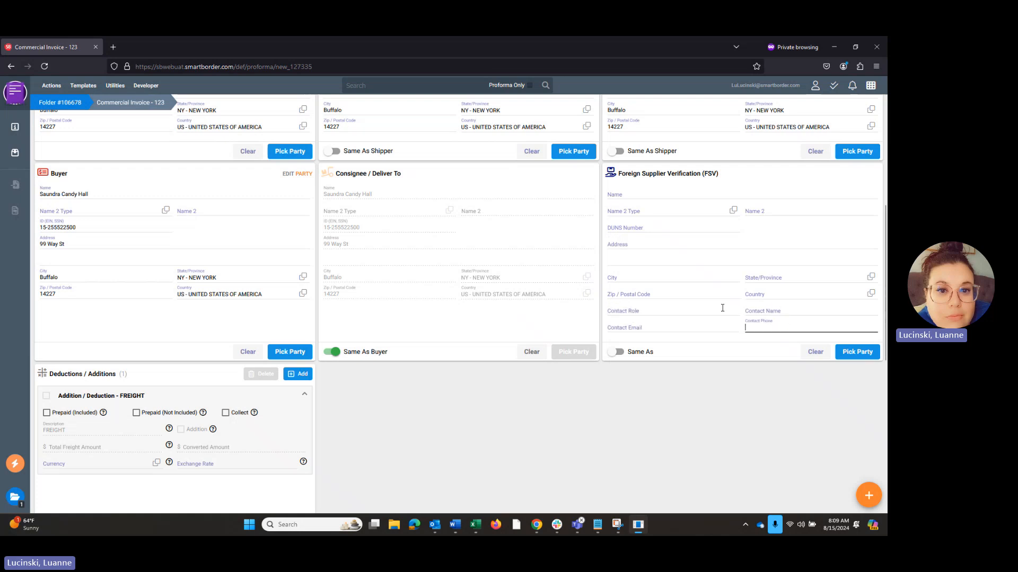
# Step: Set the Foreign Supplier Verification party to be the same as the Manufacturer / Supplier
pyautogui.click(614, 354)
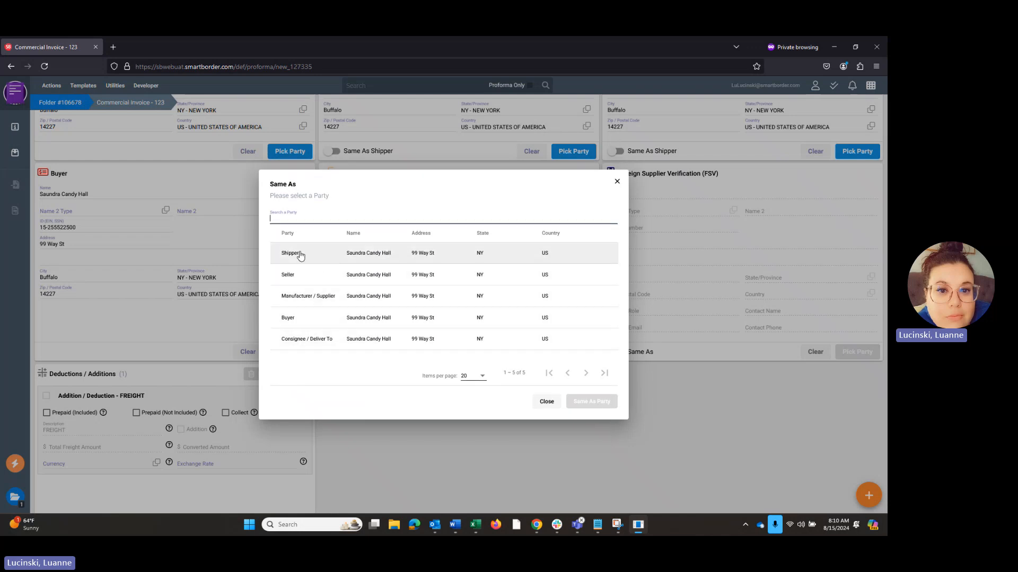
pyautogui.click(311, 296)
pyautogui.click(591, 401)
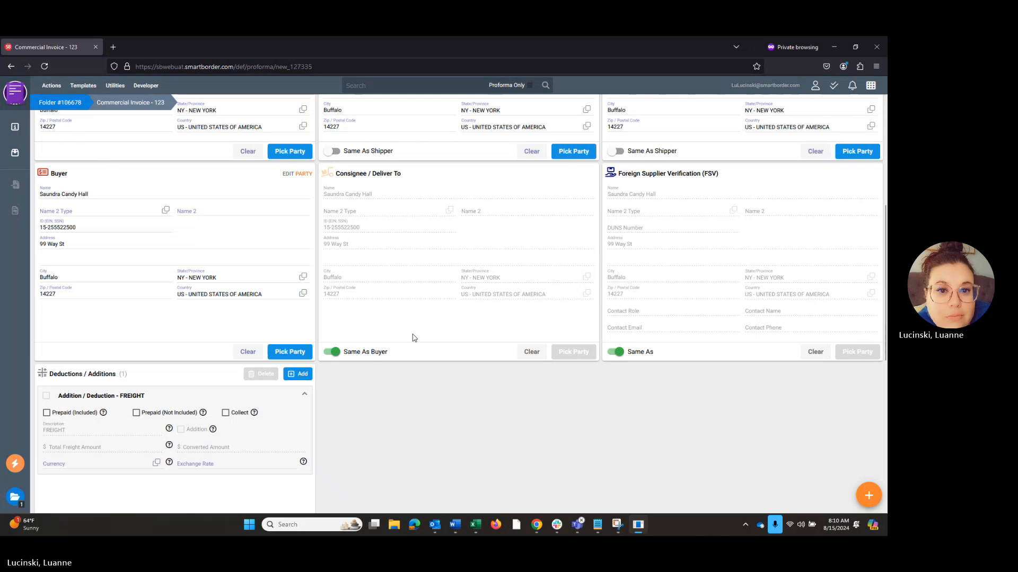
# Step: Review the FREIGHT entry under Deductions / Additions and add a second, blank addition/deduction item
pyautogui.scroll(-2, 415, 337)
pyautogui.scroll(-2, 415, 338)
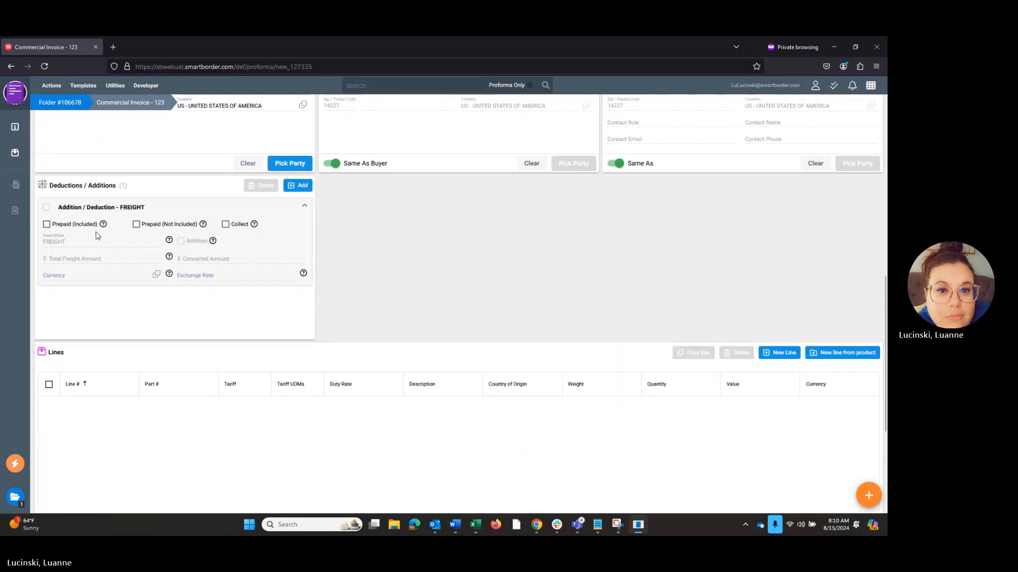
pyautogui.moveTo(107, 186); pyautogui.dragTo(48, 187)
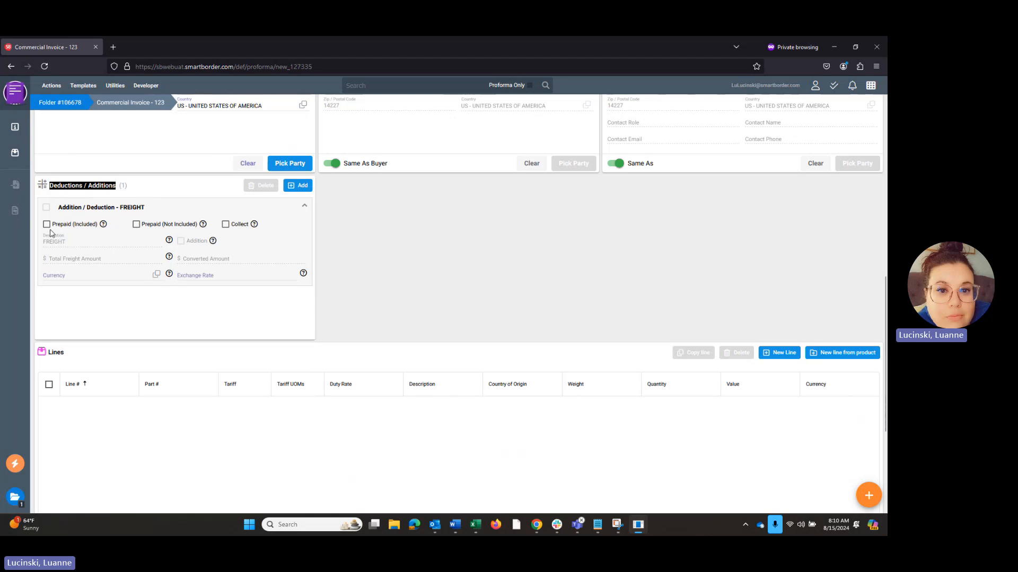
pyautogui.click(167, 232)
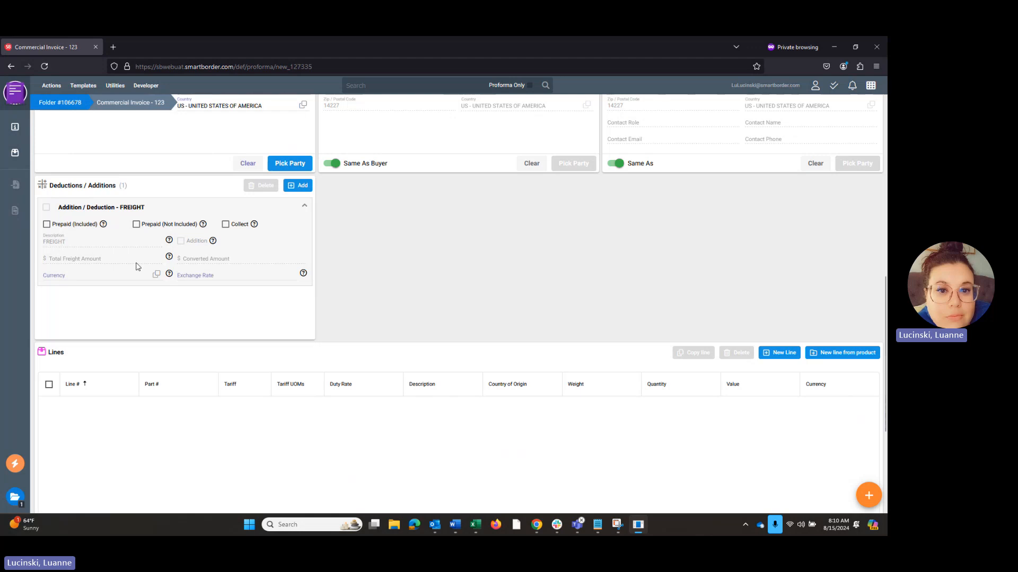
pyautogui.click(302, 186)
pyautogui.scroll(1, 297, 249)
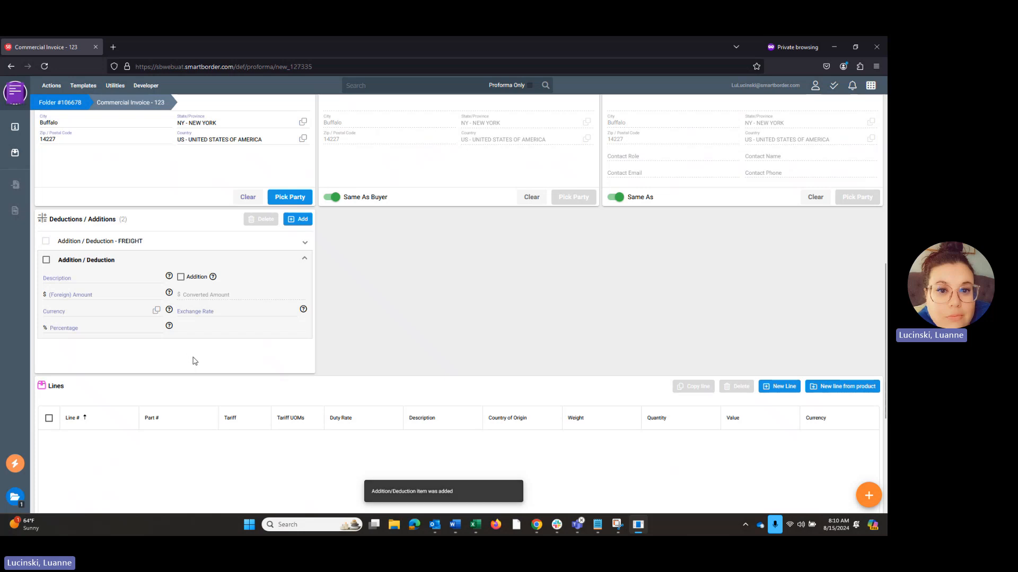
# Step: Delete the blank addition/deduction item below the FREIGHT entry
pyautogui.click(46, 261)
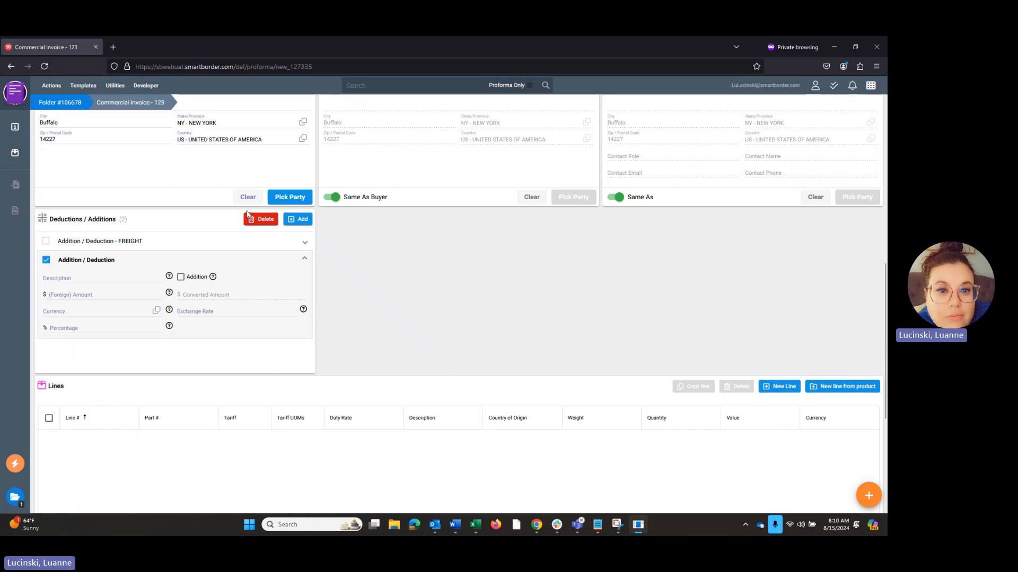
pyautogui.click(263, 222)
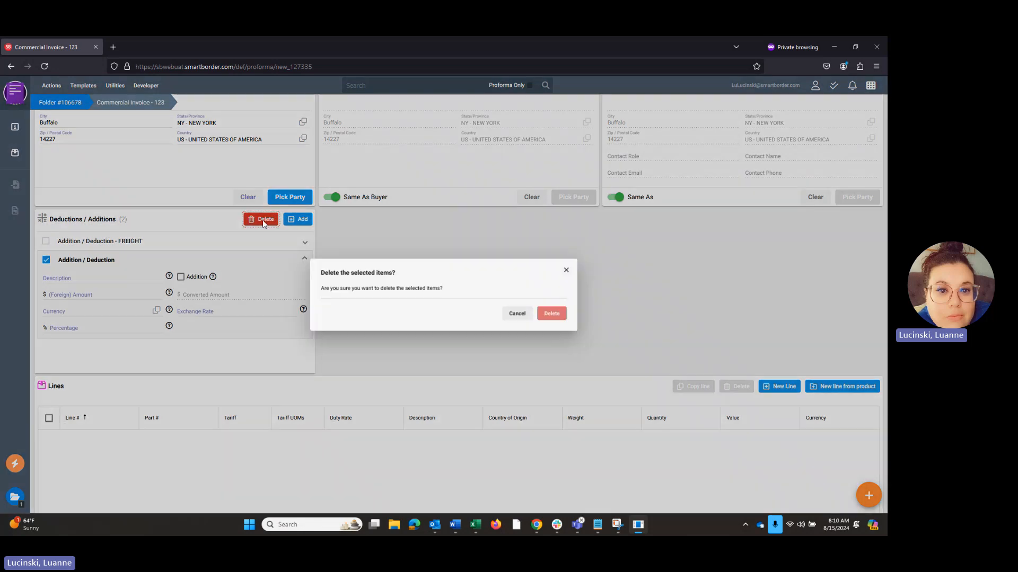
pyautogui.click(561, 315)
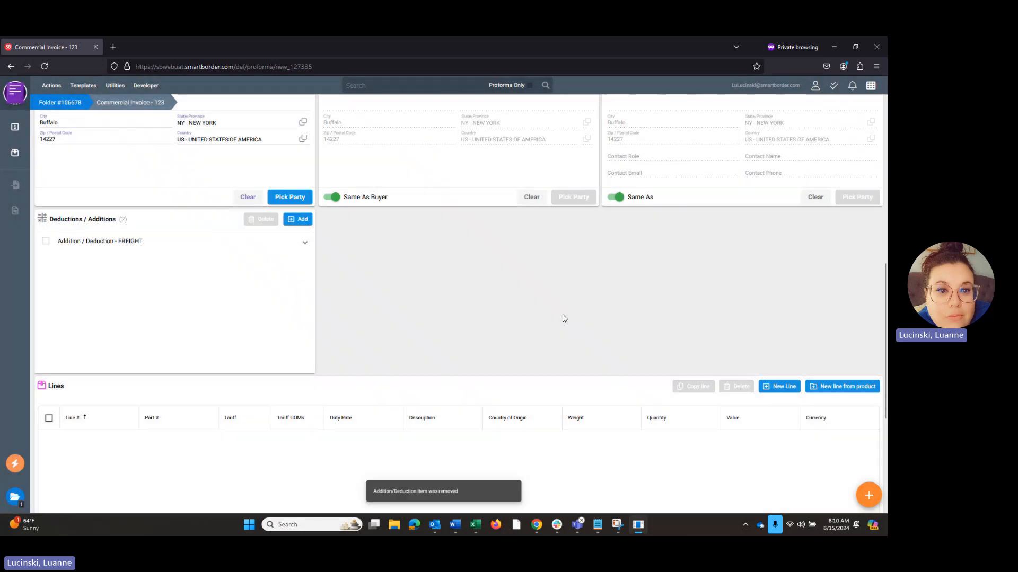
# Step: Examine the products offered for a new invoice line, select TESTPART1234, and cancel without adding it
pyautogui.scroll(-1, 450, 300)
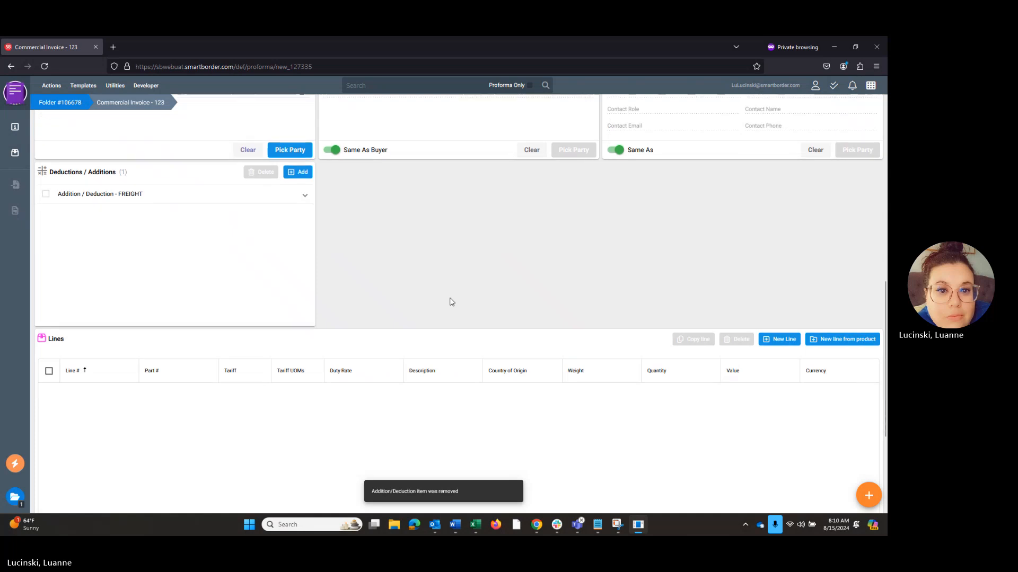
pyautogui.scroll(-3, 450, 300)
pyautogui.scroll(-1, 74, 157)
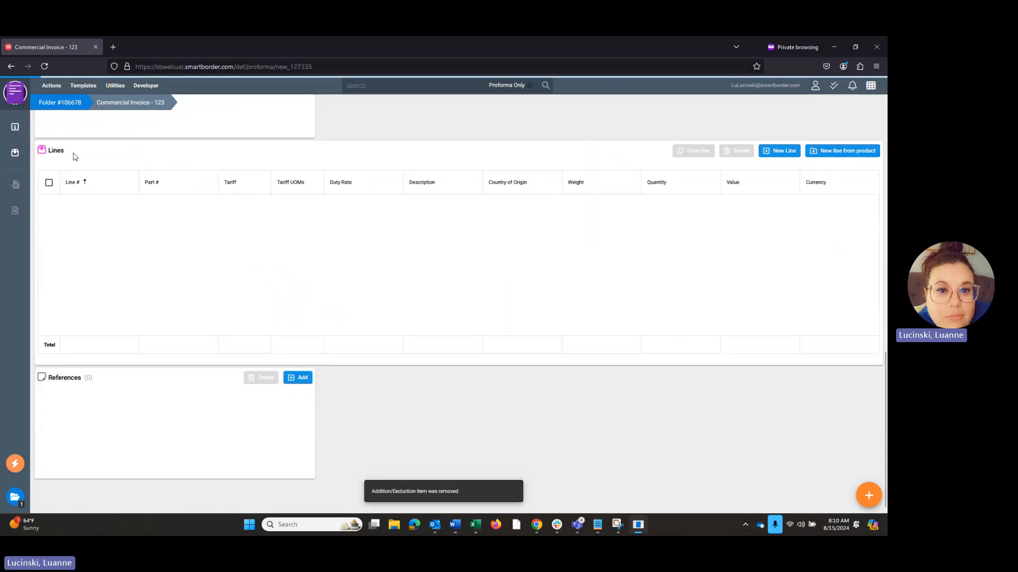
pyautogui.doubleClick(53, 151)
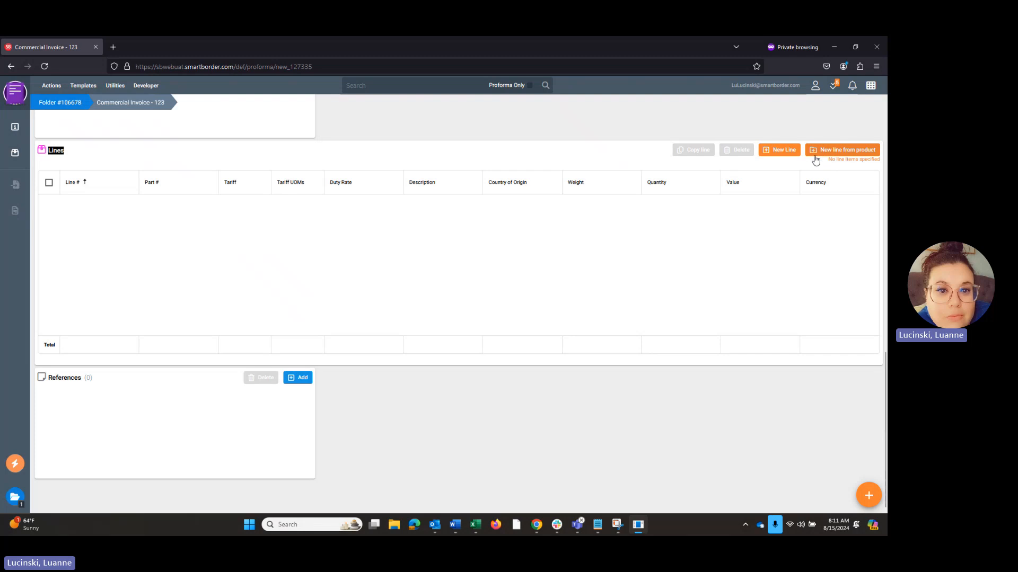
pyautogui.click(836, 153)
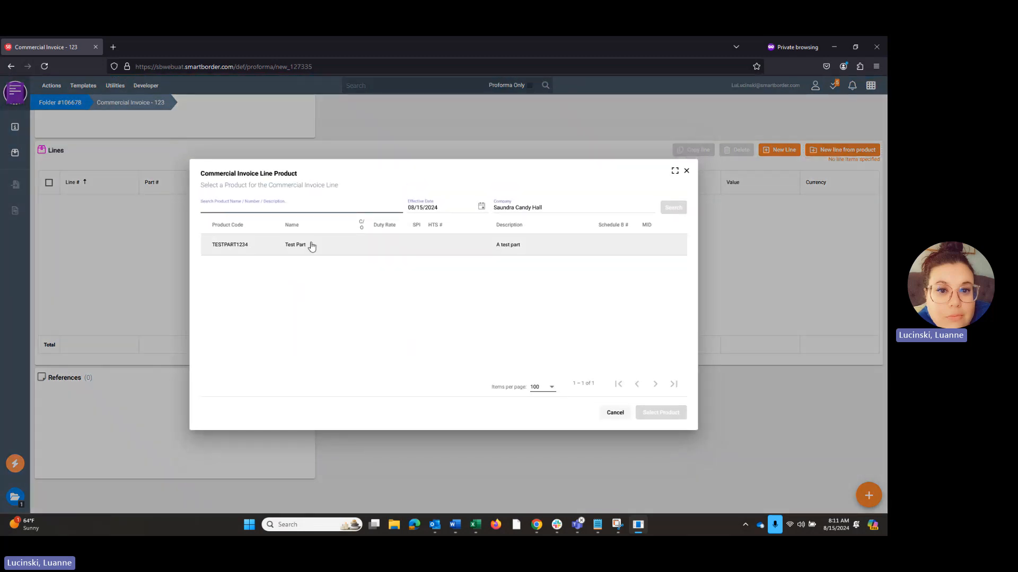
pyautogui.click(262, 254)
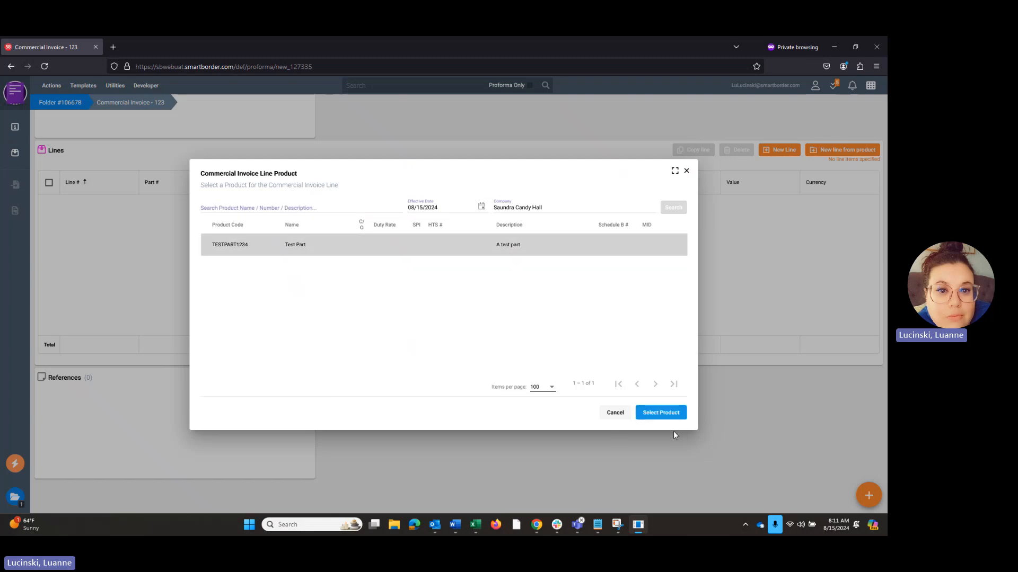
pyautogui.click(612, 417)
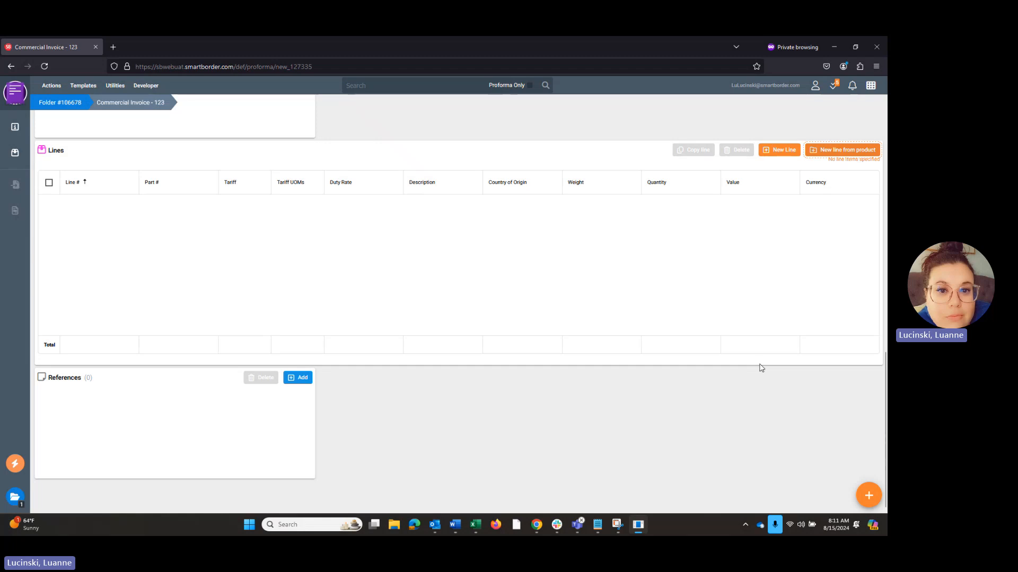
# Step: Add a blank new invoice line and examine its Line Details fields from Part # and Country of Origin through Package UOM and Description
pyautogui.click(775, 151)
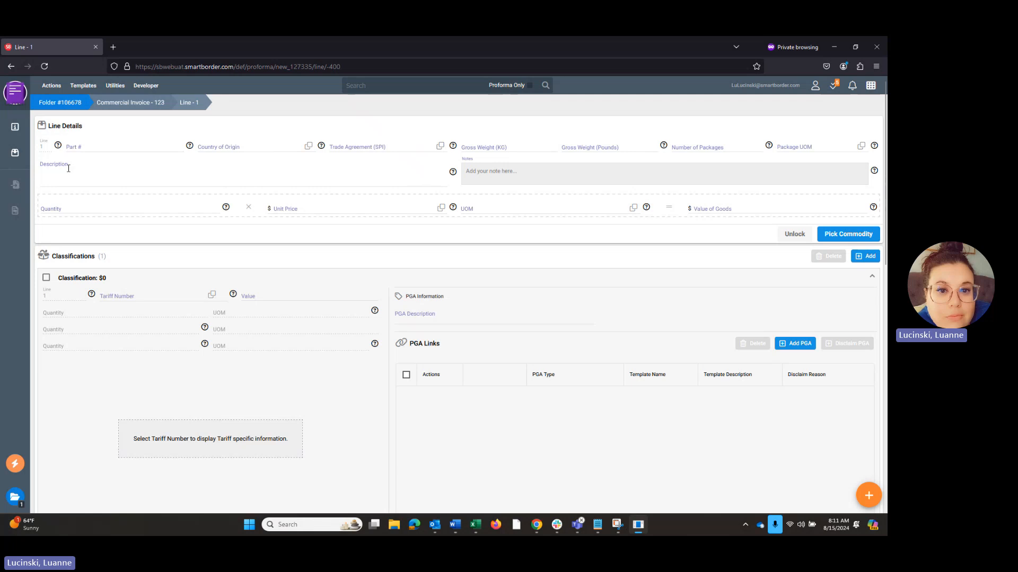
pyautogui.click(83, 146)
pyautogui.click(229, 151)
pyautogui.click(353, 150)
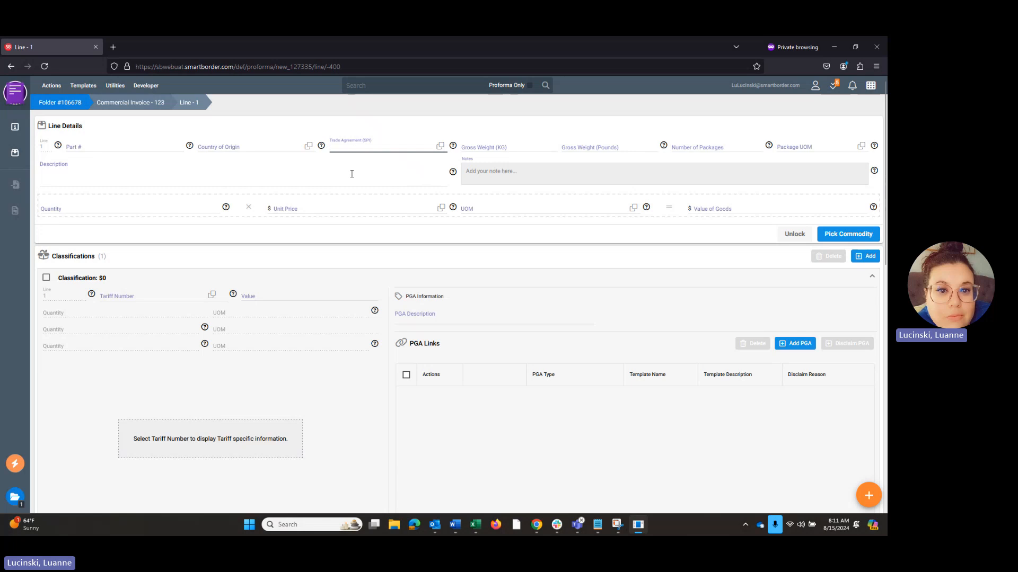
pyautogui.click(511, 147)
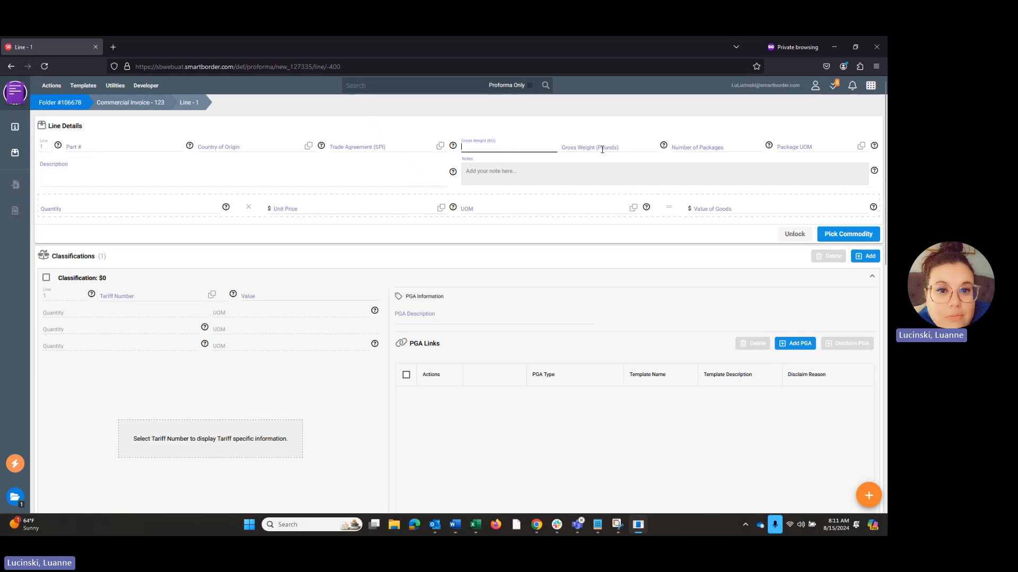
pyautogui.click(605, 148)
pyautogui.click(709, 149)
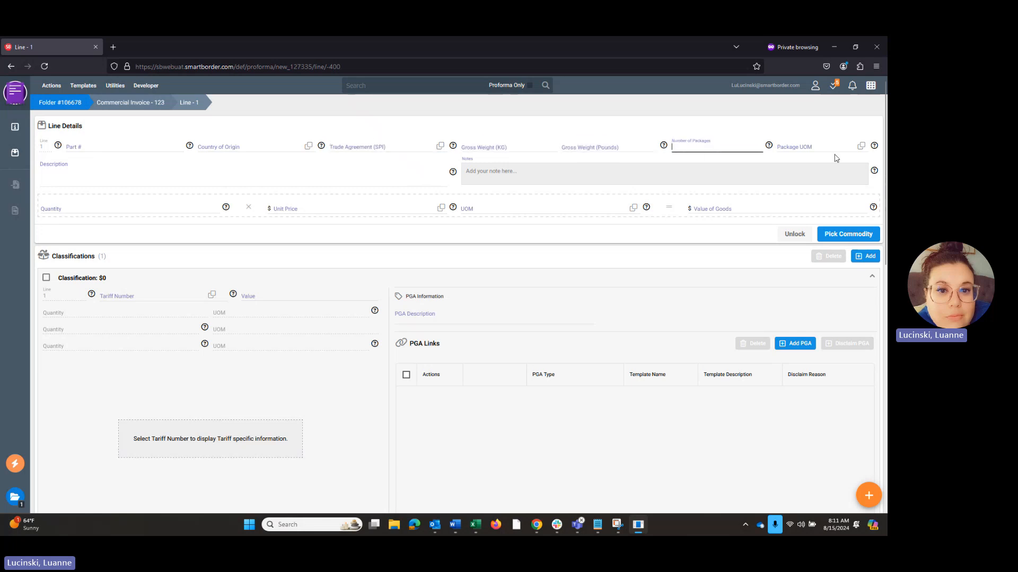
pyautogui.click(824, 148)
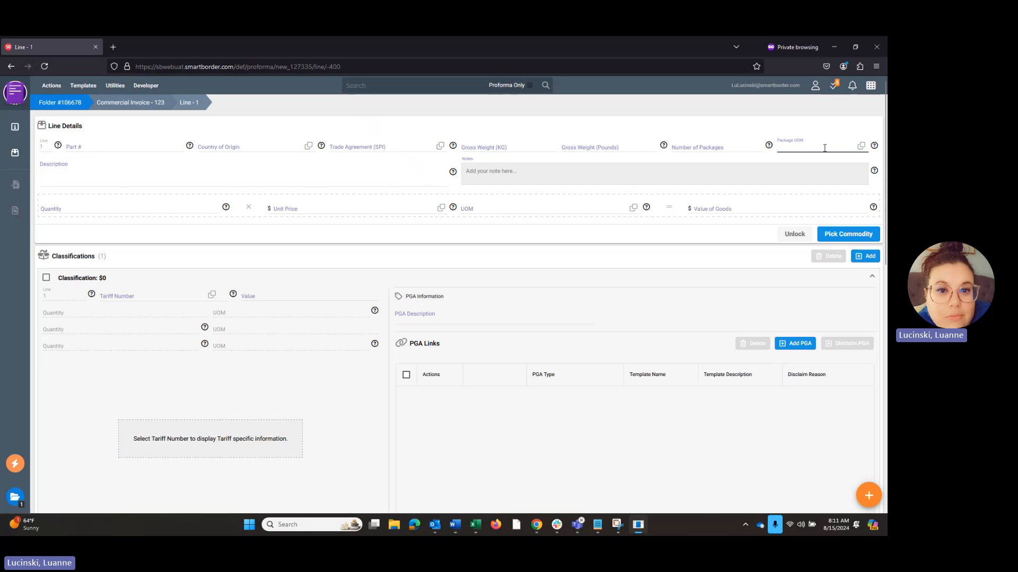
pyautogui.click(61, 179)
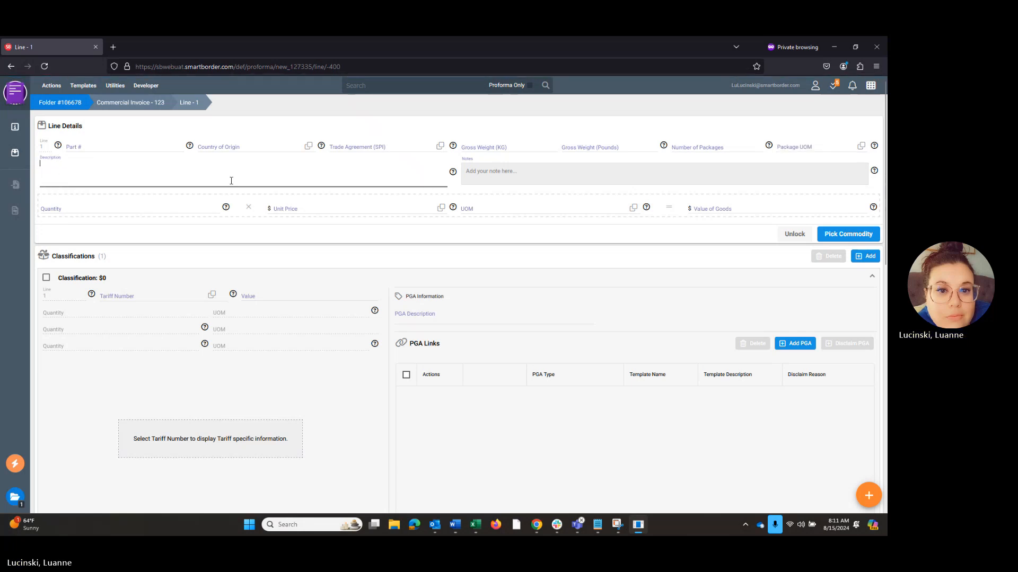
# Step: Examine the new line's Quantity, Unit Price, UOM and Value of Goods fields
pyautogui.click(116, 208)
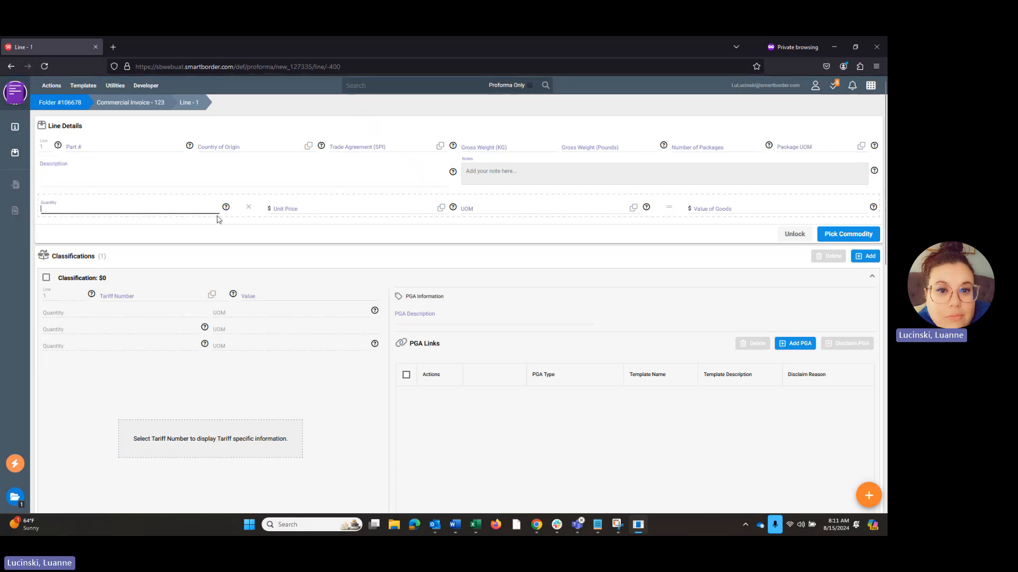
pyautogui.click(278, 209)
pyautogui.click(495, 212)
pyautogui.click(729, 208)
pyautogui.scroll(-2, 284, 250)
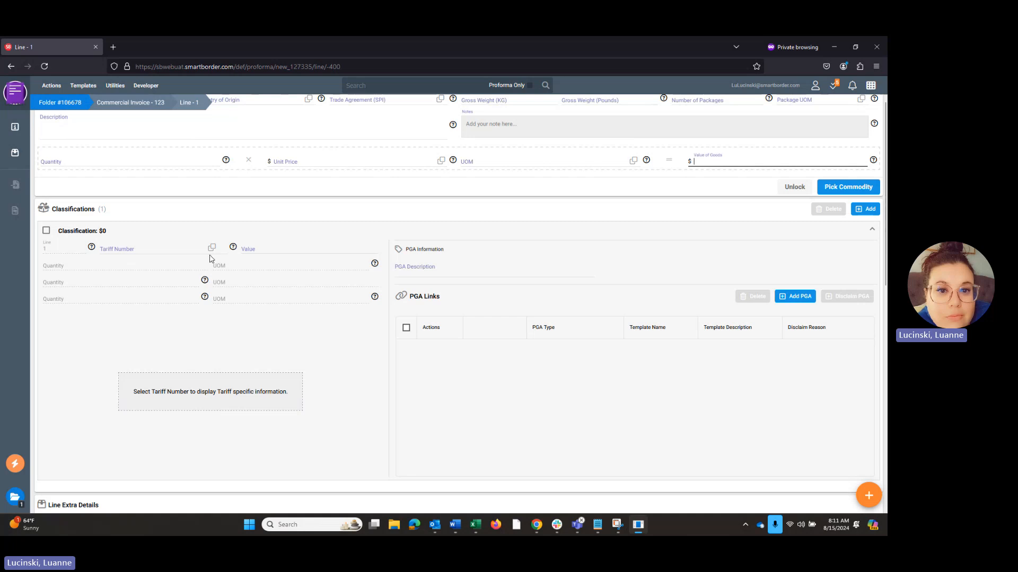
# Step: Look up tariff numbers for 8544 and assign 8544.11.0020 (COPPER WIRE:33 AWG & FINER) to the line's classification
pyautogui.click(147, 249)
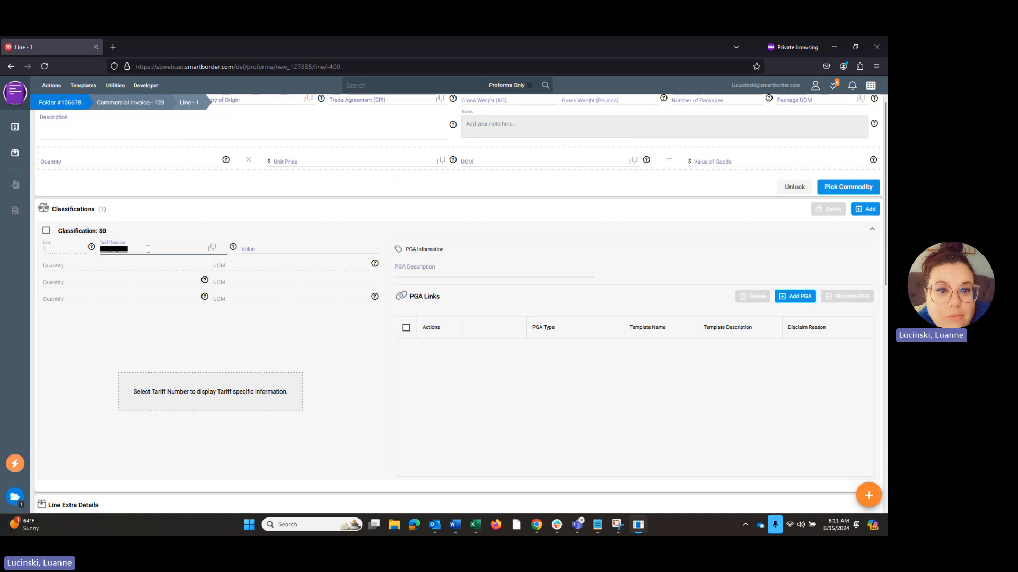
pyautogui.click(211, 248)
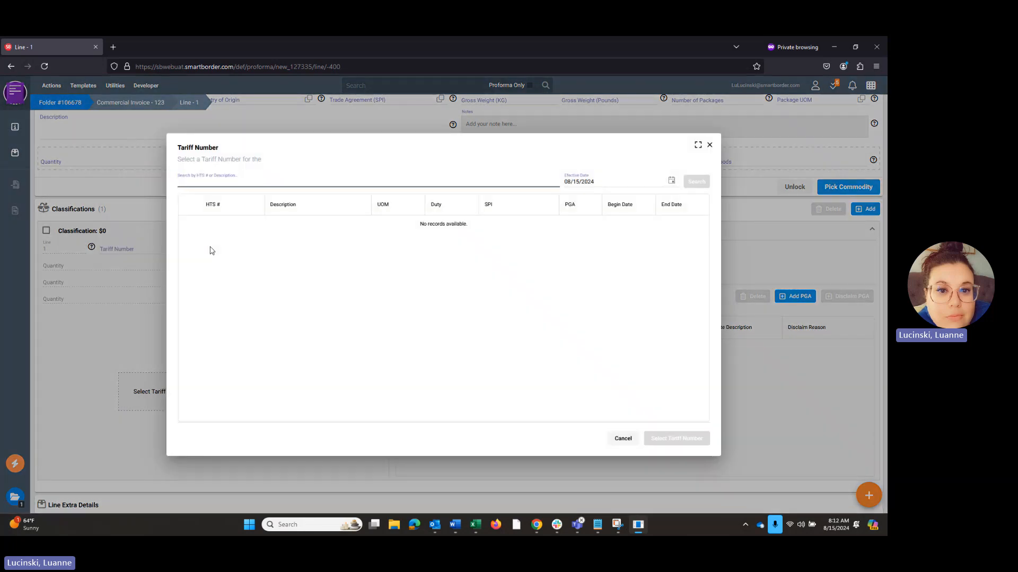
pyautogui.write('8544')
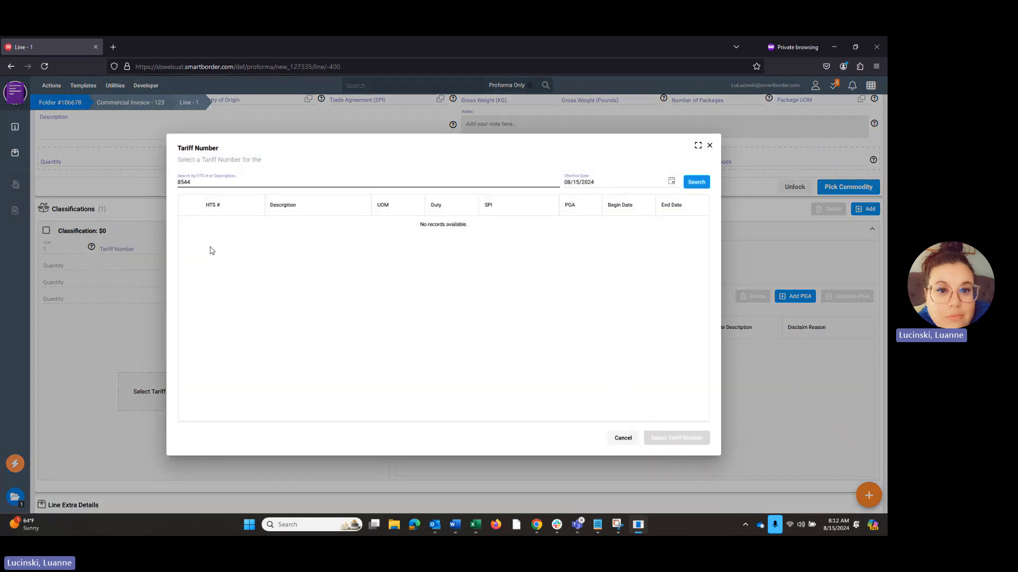
pyautogui.click(695, 184)
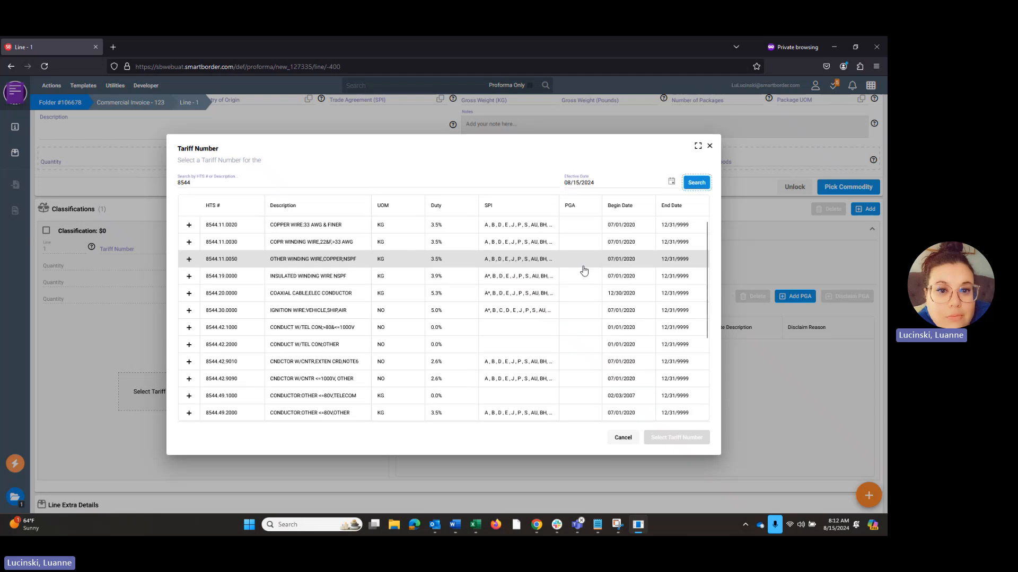
pyautogui.click(298, 228)
pyautogui.click(676, 437)
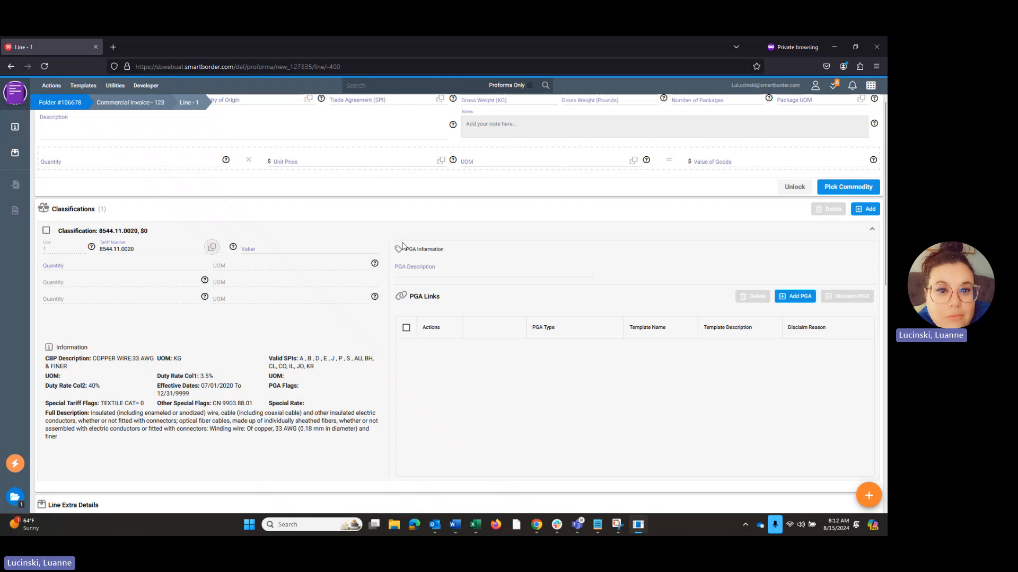
# Step: Examine the classification's PGA description field and the agency codes available for a linked PGA, then close without adding one
pyautogui.moveTo(461, 254); pyautogui.dragTo(399, 254)
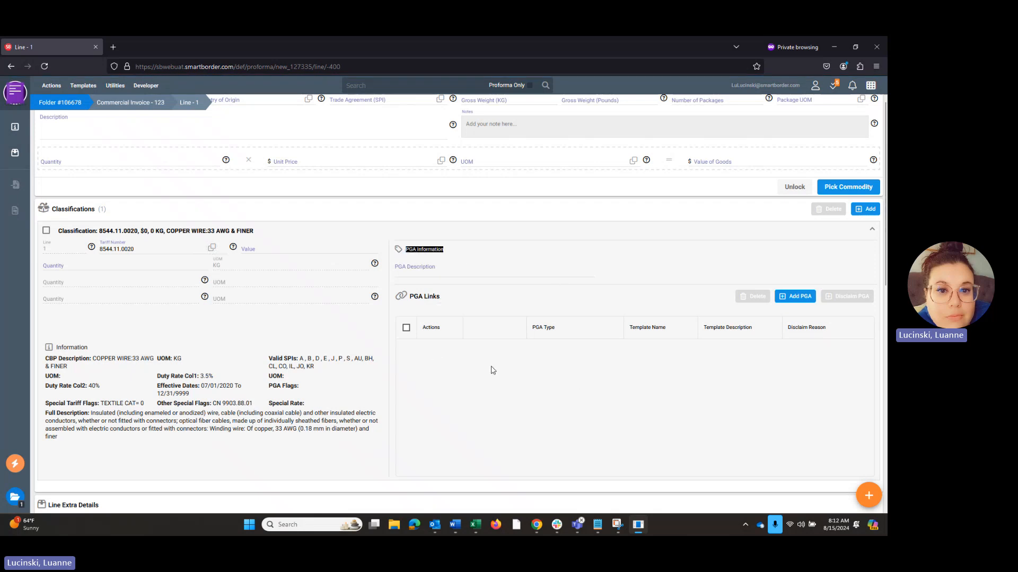
pyautogui.click(412, 271)
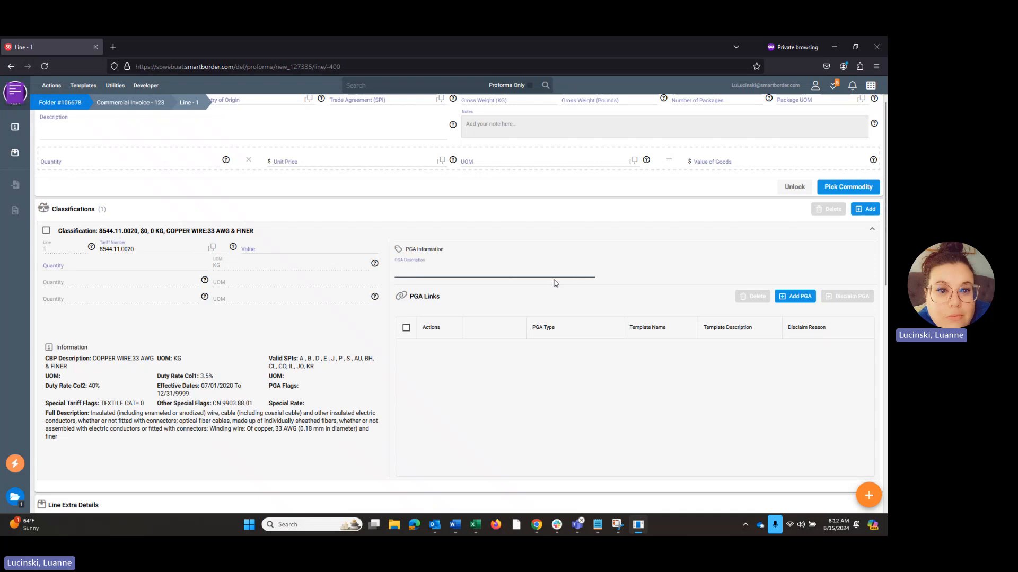
pyautogui.click(800, 296)
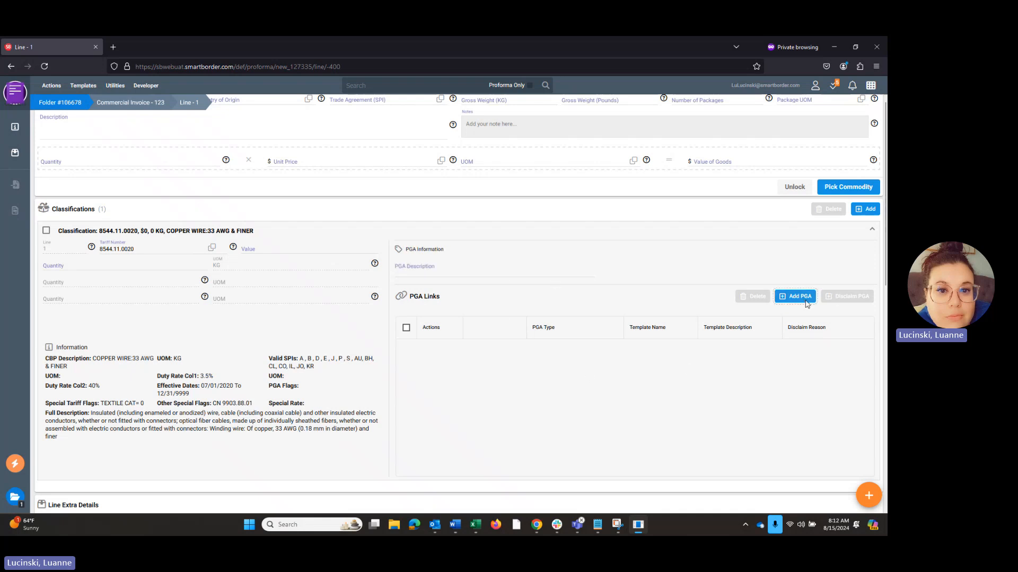
pyautogui.scroll(-3, 308, 270)
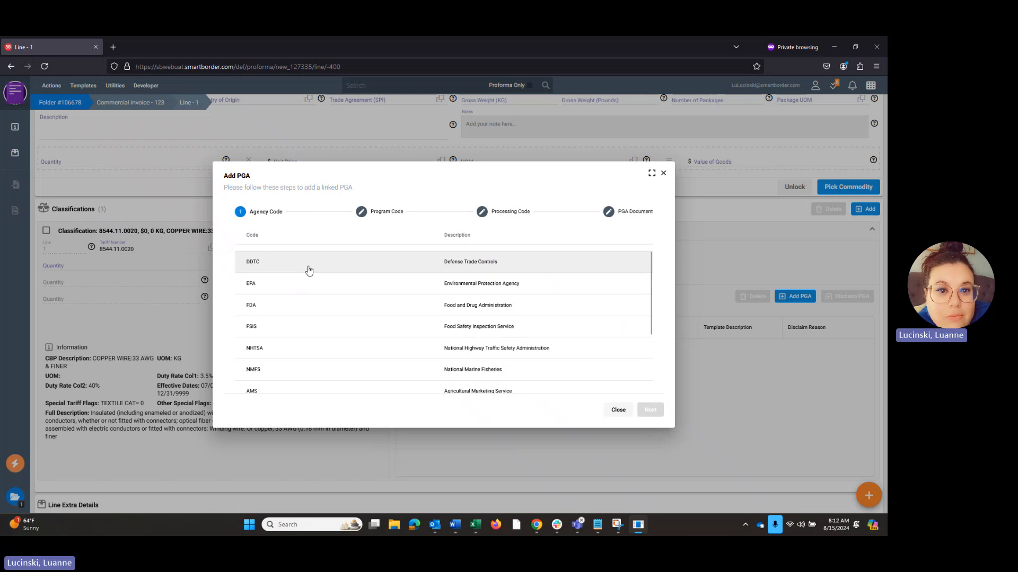
pyautogui.scroll(3, 308, 279)
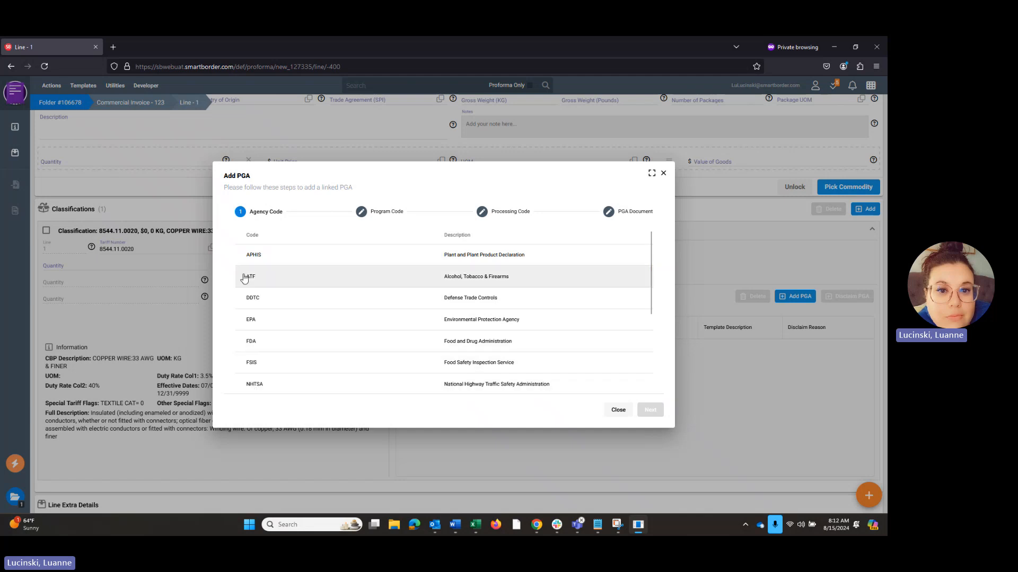
pyautogui.click(620, 416)
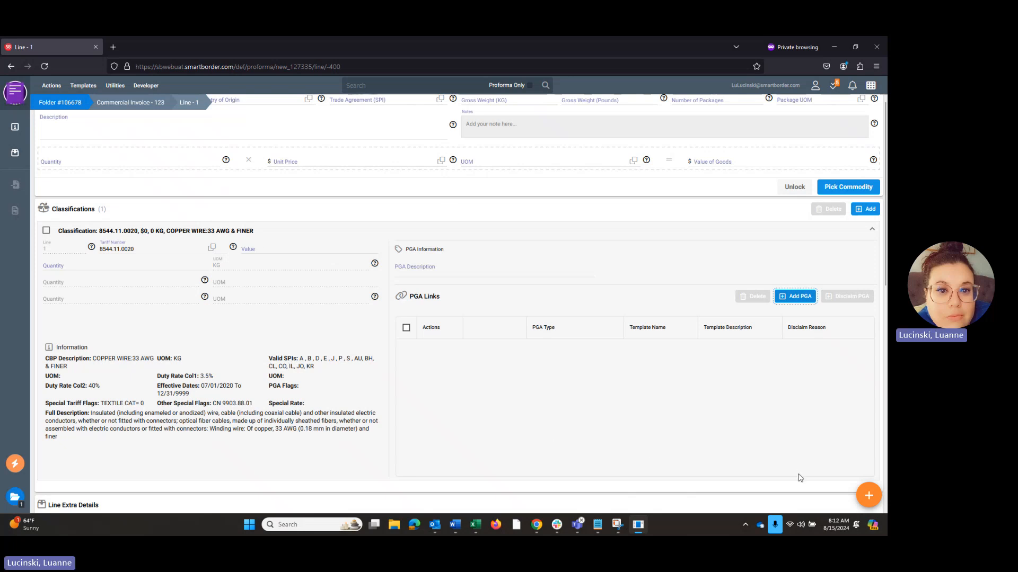
# Step: Return from the line to its parent commercial invoice and save the invoice
pyautogui.moveTo(869, 501)
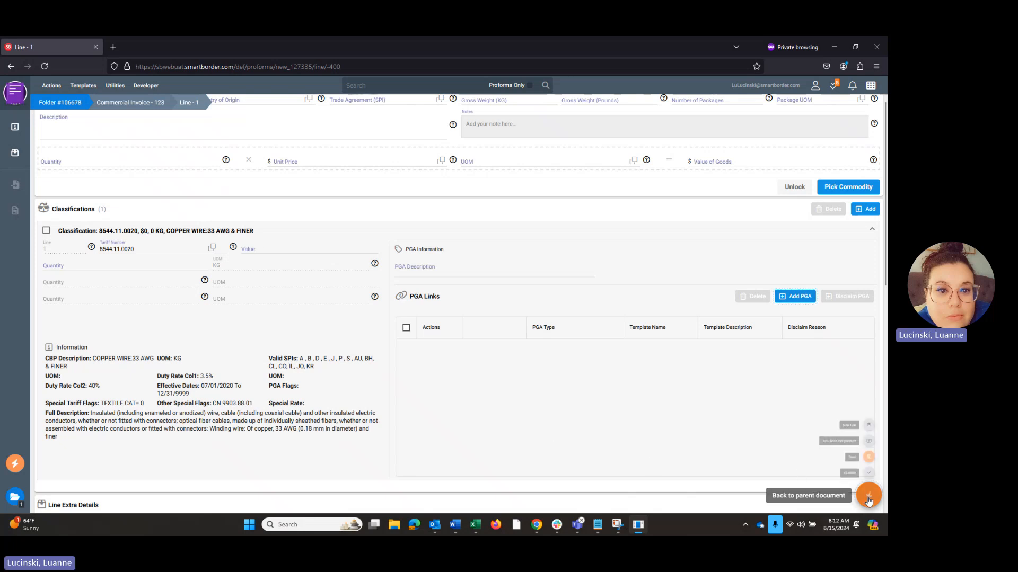
pyautogui.click(819, 497)
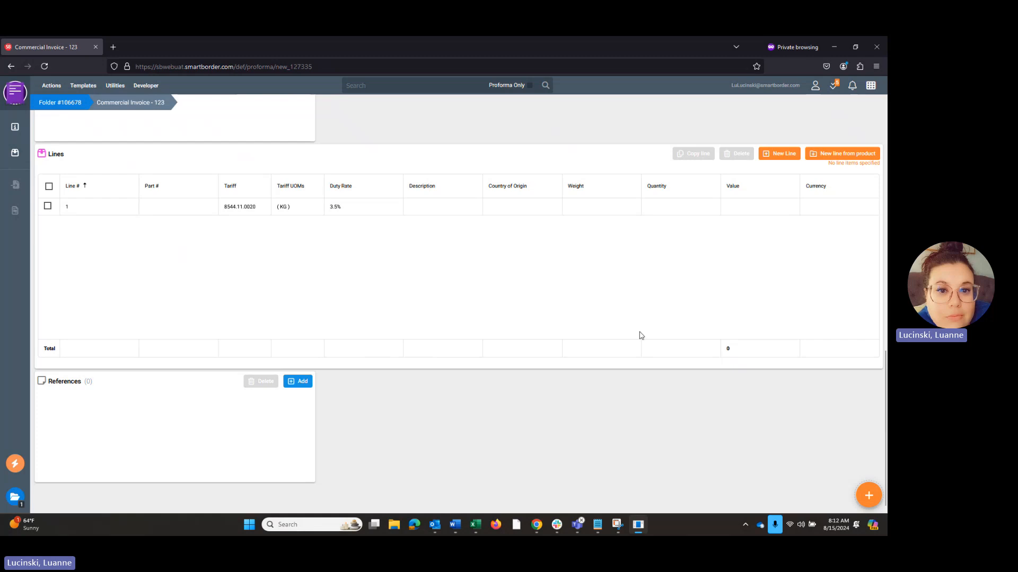
pyautogui.click(870, 494)
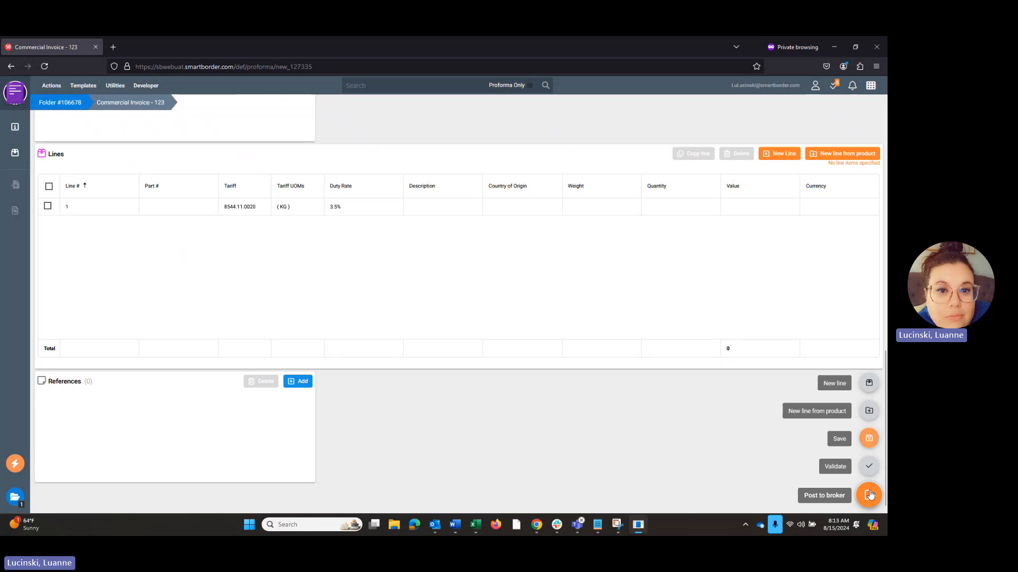
pyautogui.click(868, 440)
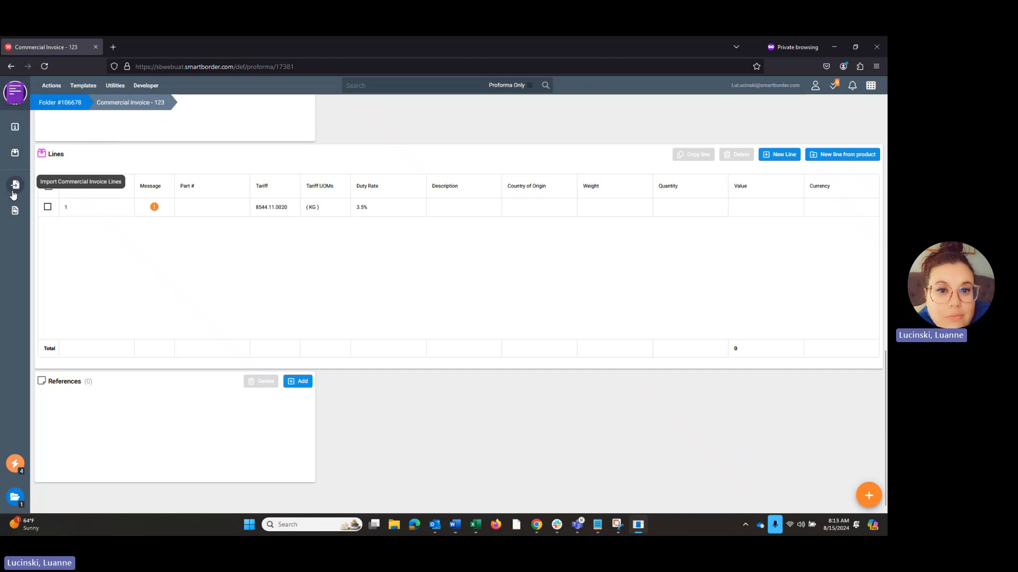
# Step: Start a spreadsheet import of invoice lines, download the Commercial Invoice Line template, and open it maximized in Excel
pyautogui.click(15, 190)
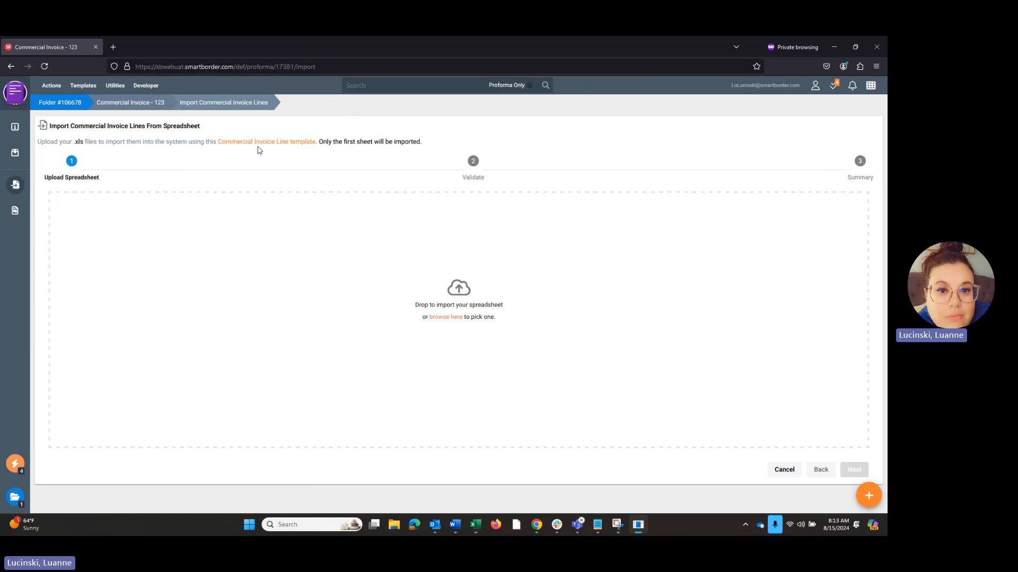
pyautogui.click(277, 143)
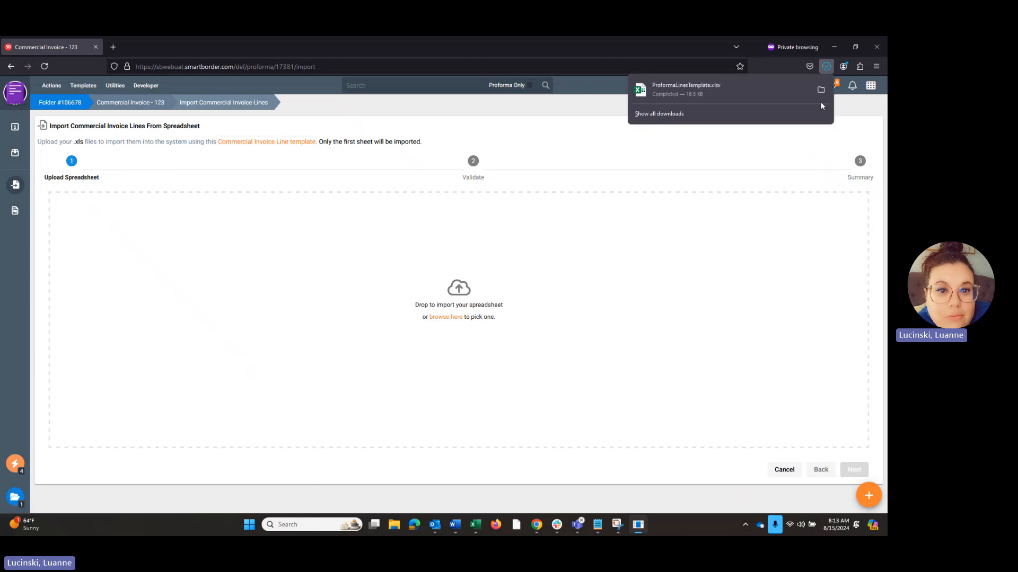
pyautogui.click(803, 176)
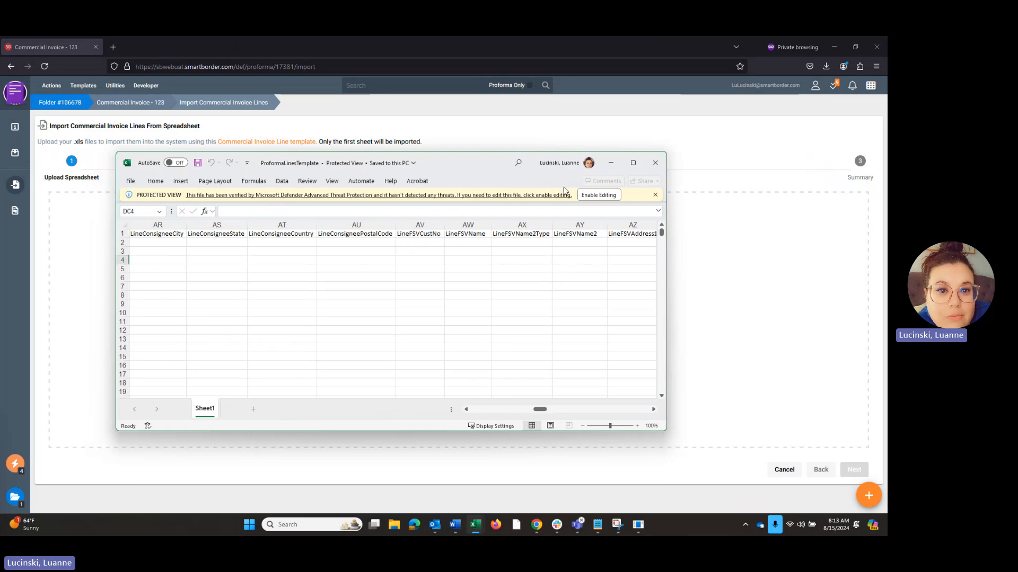
pyautogui.click(634, 162)
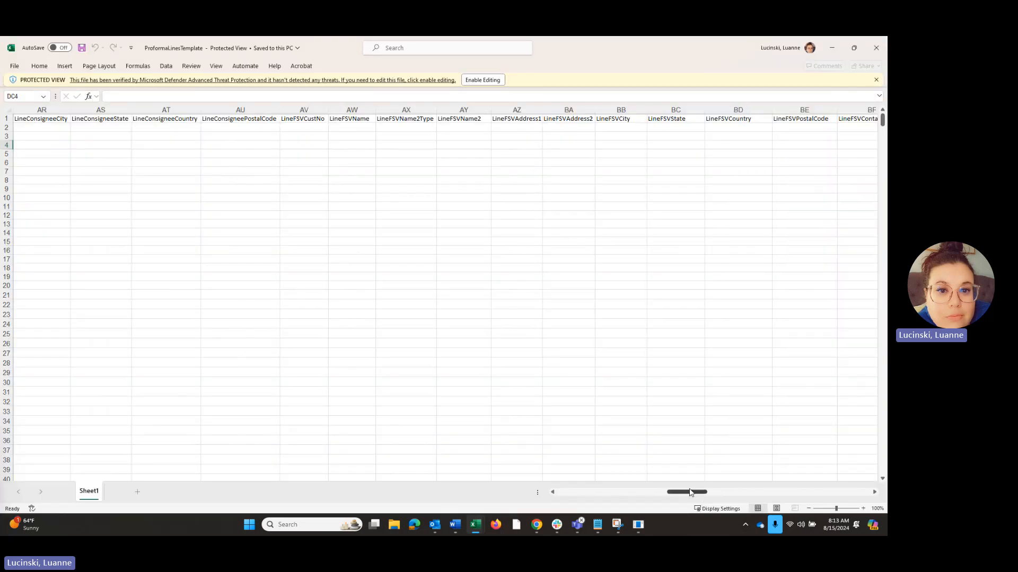
# Step: Examine the template's column headings from PartNumber, Quantity, QuantityUOM and UnitPrice onward
pyautogui.moveTo(689, 492); pyautogui.dragTo(578, 492)
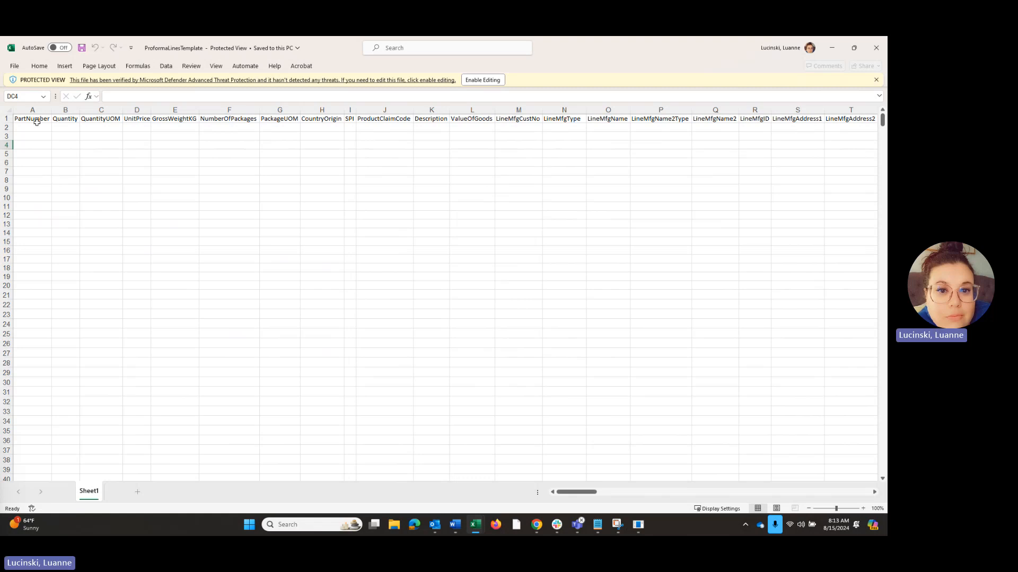
pyautogui.click(39, 110)
pyautogui.click(65, 110)
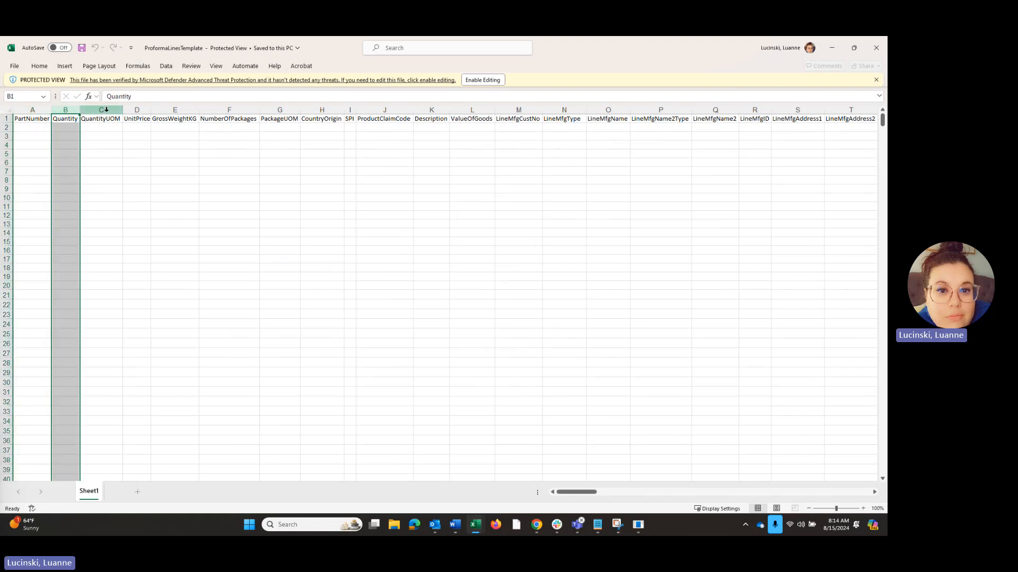
pyautogui.click(106, 109)
pyautogui.click(136, 110)
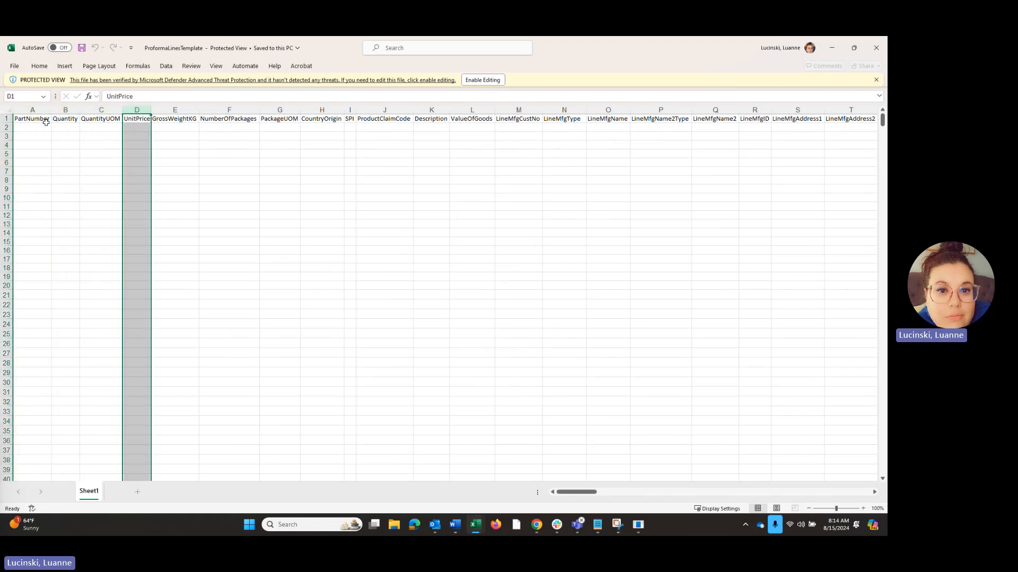
pyautogui.click(25, 118)
pyautogui.moveTo(25, 118); pyautogui.dragTo(557, 131)
pyautogui.click(348, 180)
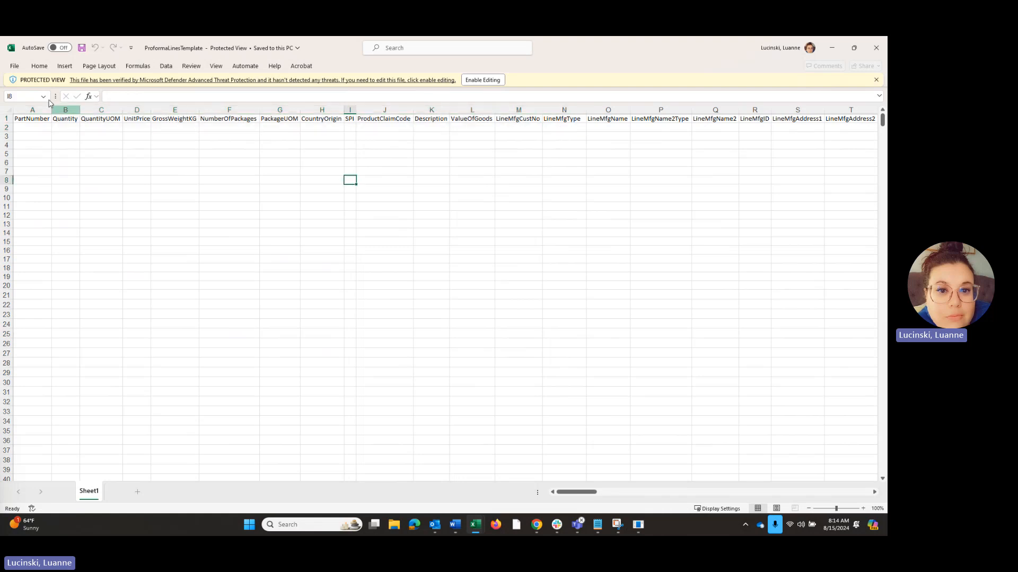
# Step: Enable editing and fill row 2 with PartNumber 12, Quantity 1, QuantityUOM no and UnitPrice 1.00
pyautogui.click(30, 128)
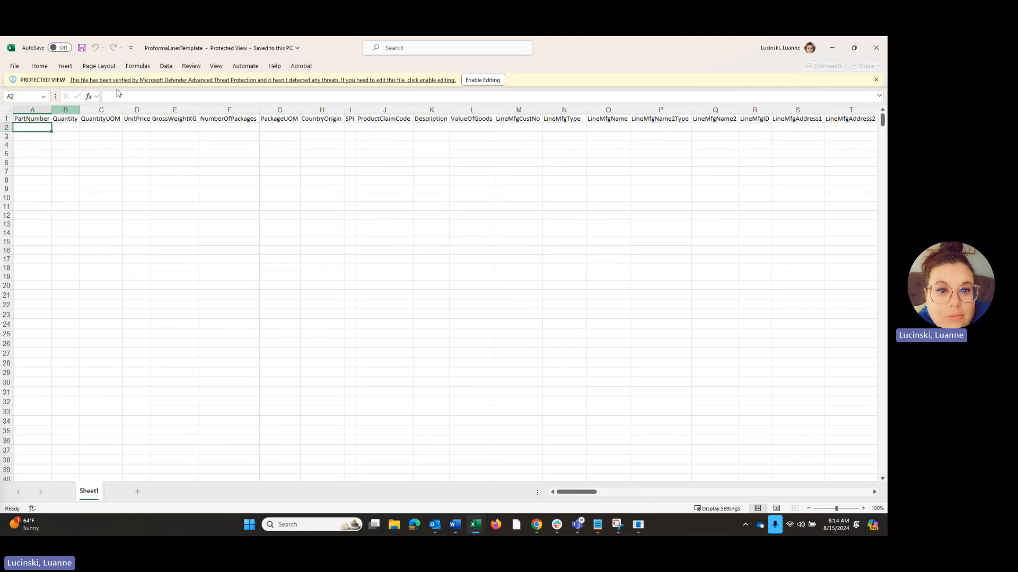
pyautogui.click(482, 80)
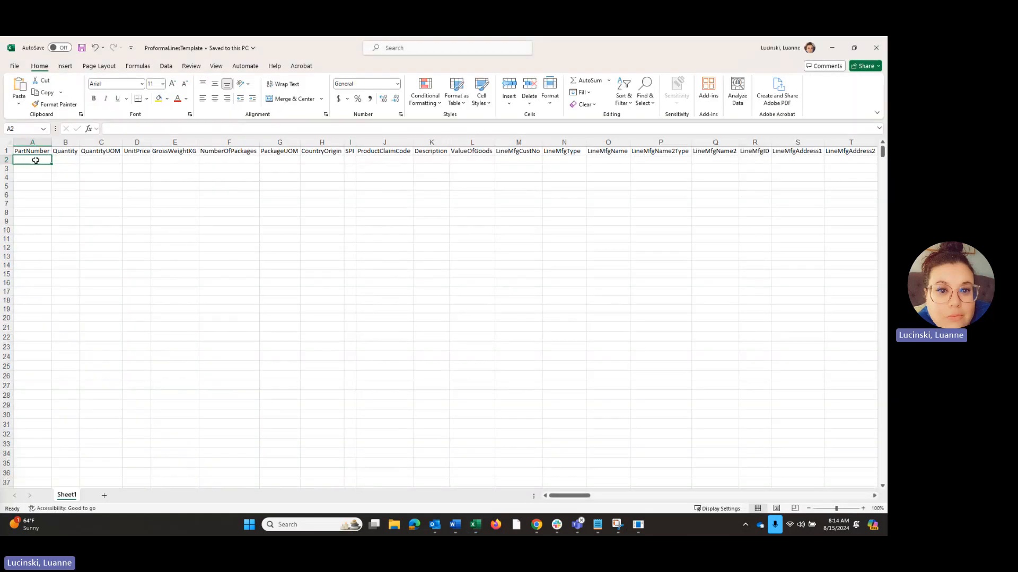
pyautogui.write('12')
pyautogui.click(74, 159)
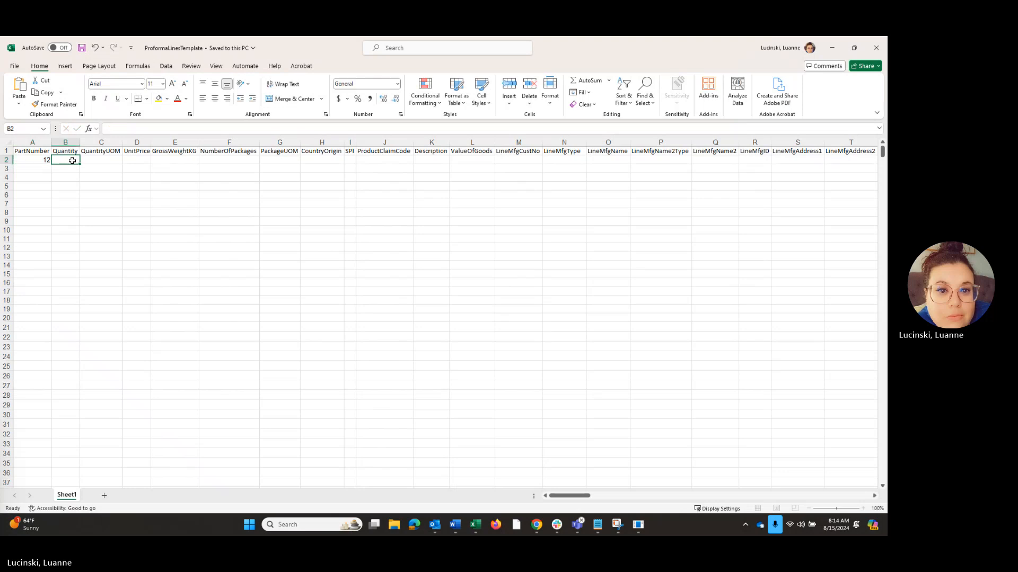
pyautogui.write('1')
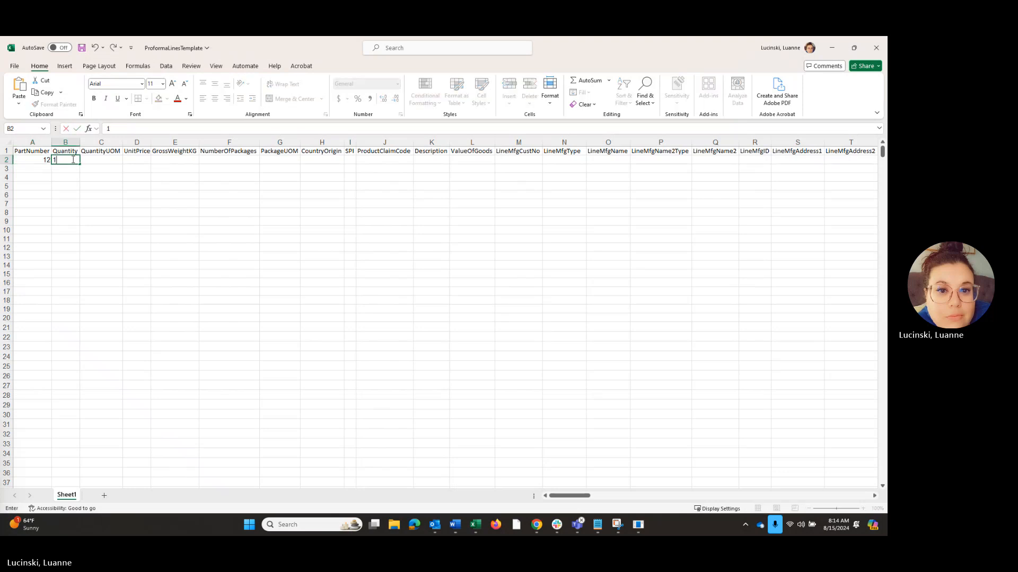
pyautogui.click(109, 152)
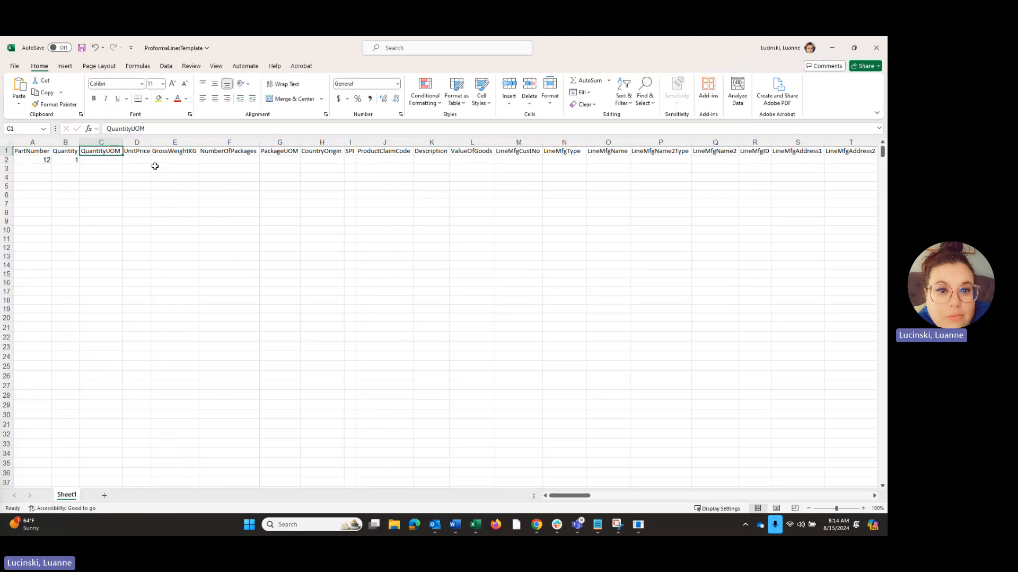
pyautogui.click(110, 162)
pyautogui.write('no')
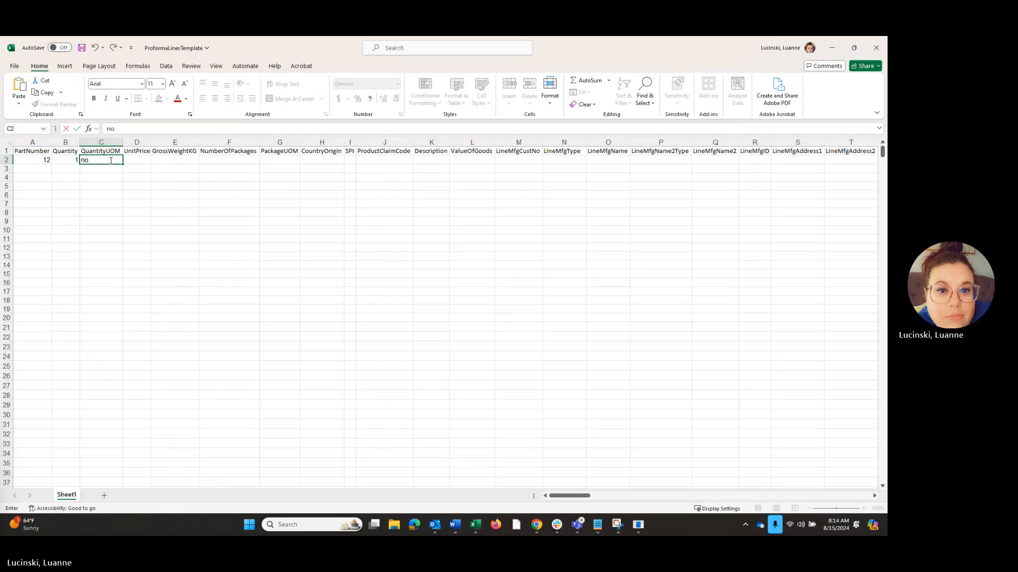
pyautogui.click(146, 160)
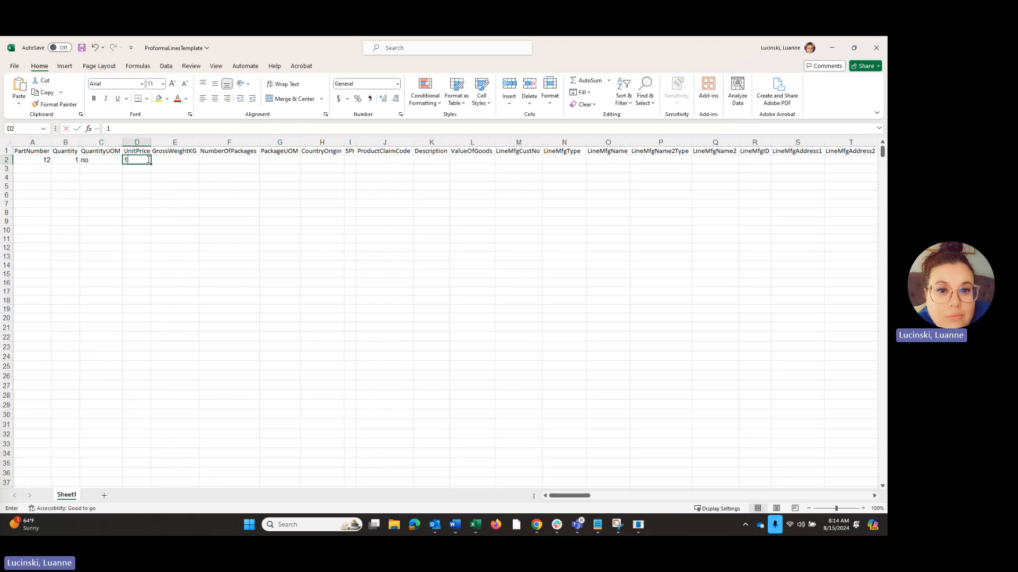
pyautogui.write('1.00')
# Step: Examine the template's GrossWeightKG, NumberOfPackages, PackageUOM and CountryOrigin columns
pyautogui.click(175, 142)
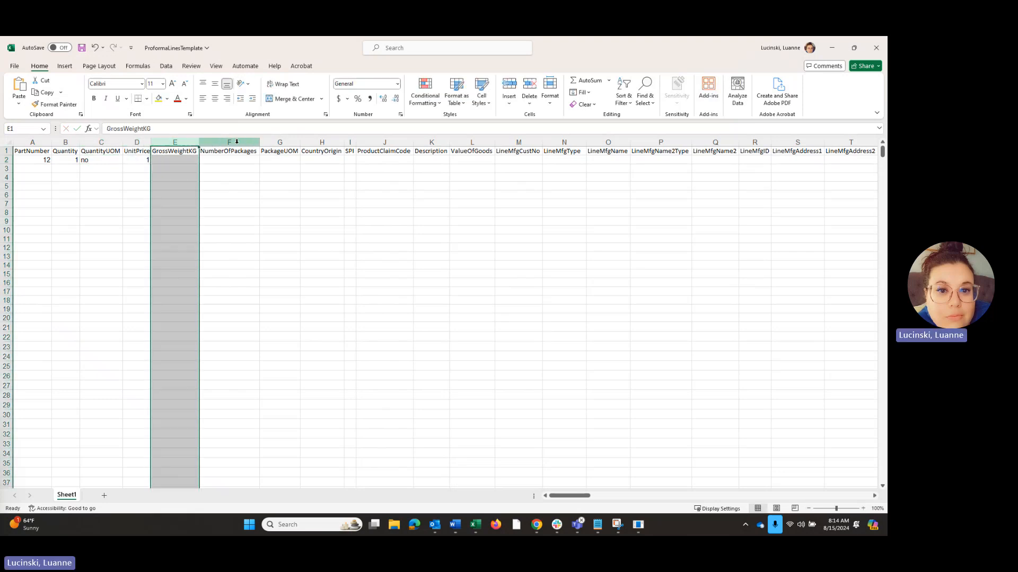
pyautogui.click(240, 142)
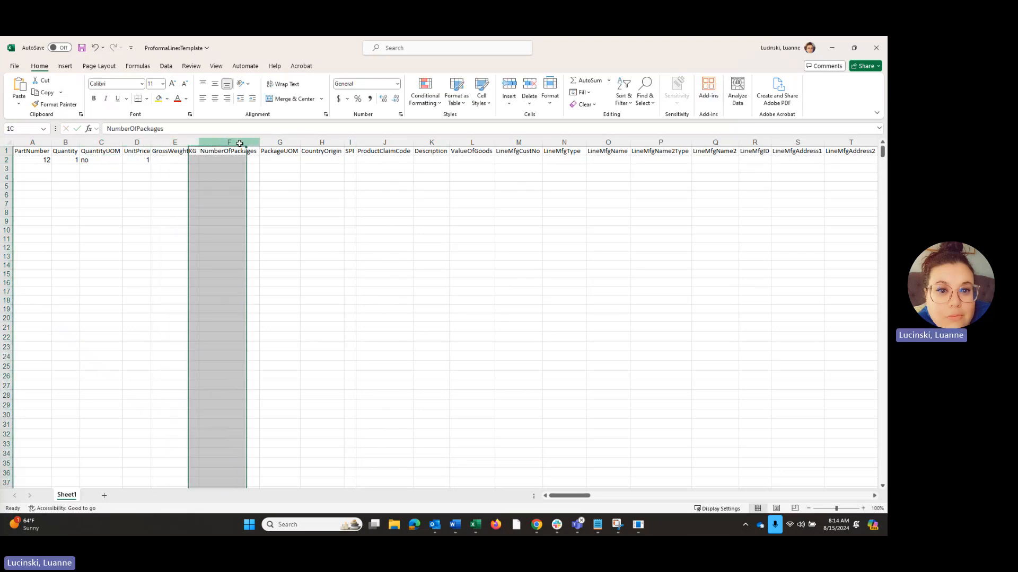
pyautogui.click(280, 142)
pyautogui.click(318, 142)
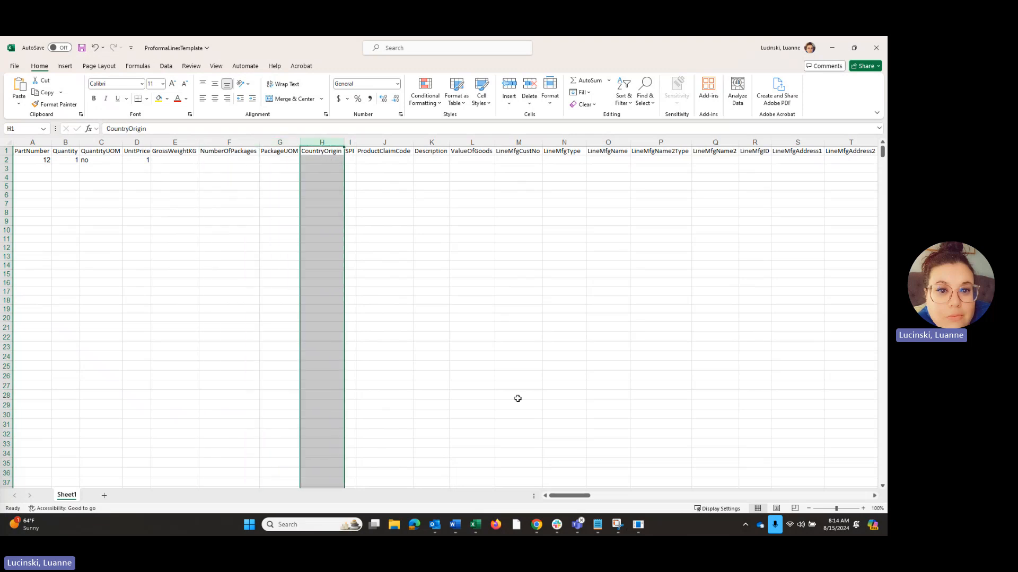
# Step: Examine the template's further columns, from SPI and Description through LineMfgCustNo and the other line manufacturer fields
pyautogui.moveTo(560, 495); pyautogui.dragTo(575, 495)
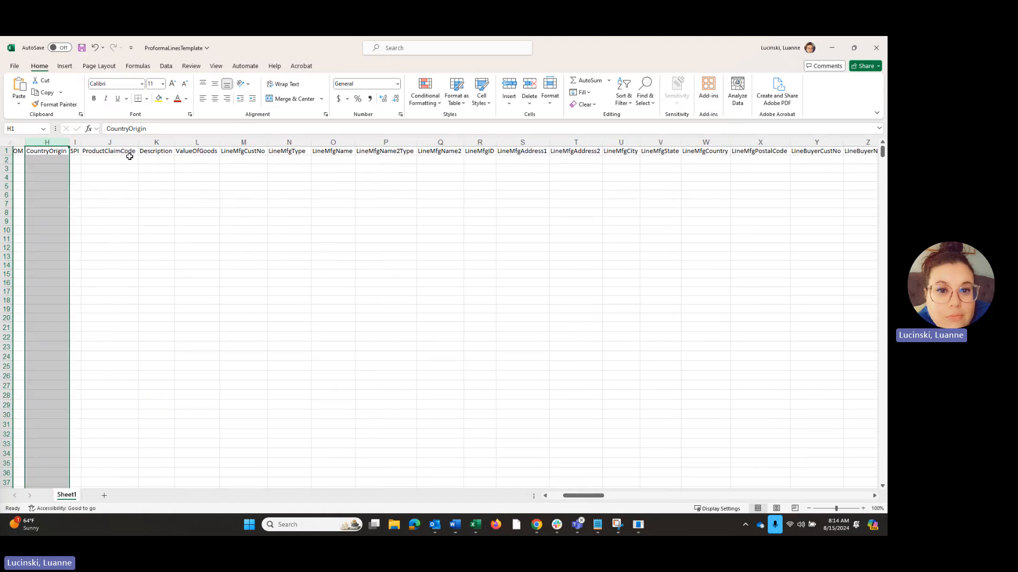
pyautogui.click(165, 142)
pyautogui.click(243, 142)
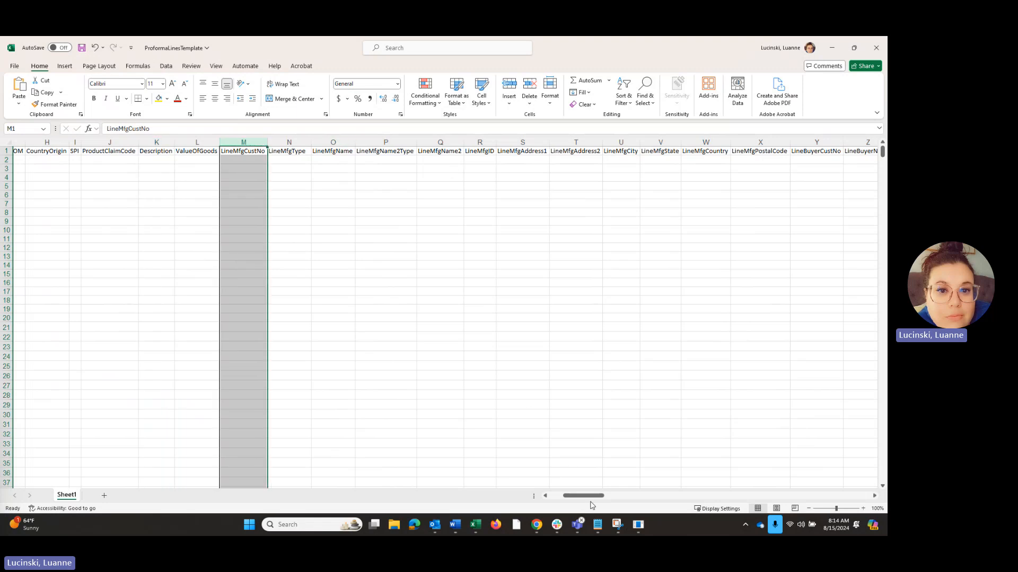
pyautogui.moveTo(587, 495); pyautogui.dragTo(557, 506)
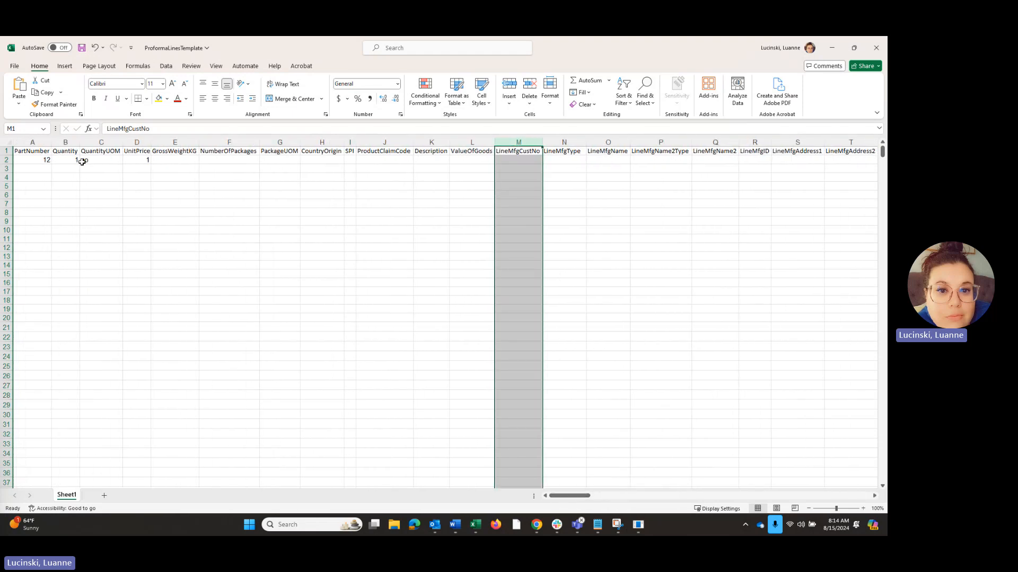
pyautogui.click(101, 213)
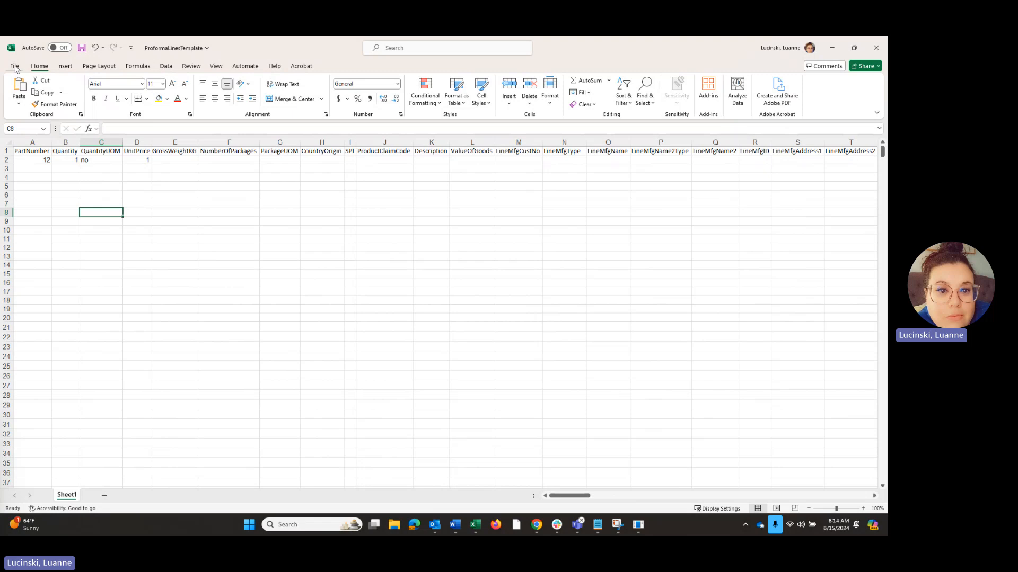
# Step: Save the workbook as ProformaLinesTemplate in Downloads as an Excel Workbook, replacing the existing file, and close it
pyautogui.click(855, 52)
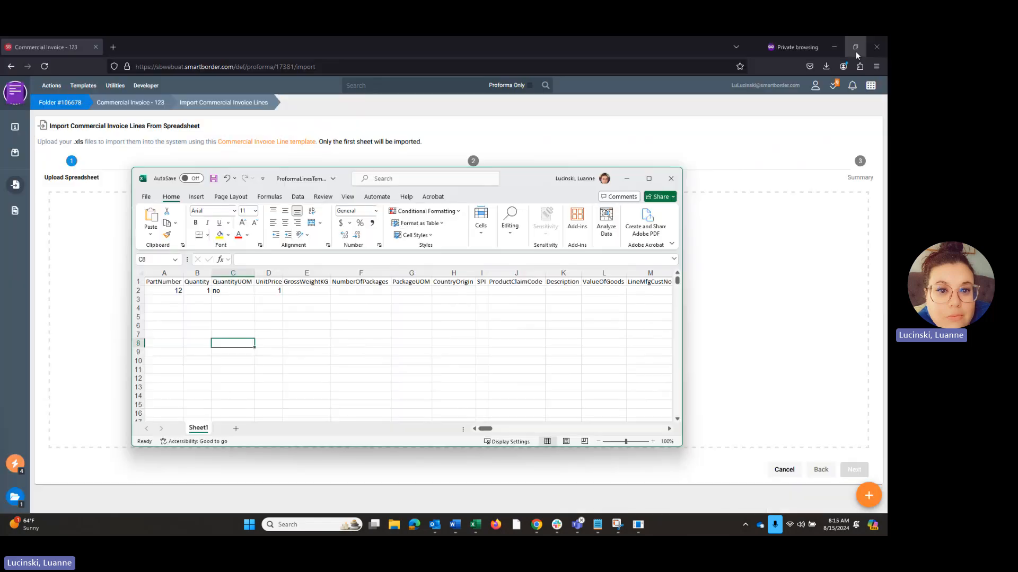
pyautogui.click(146, 198)
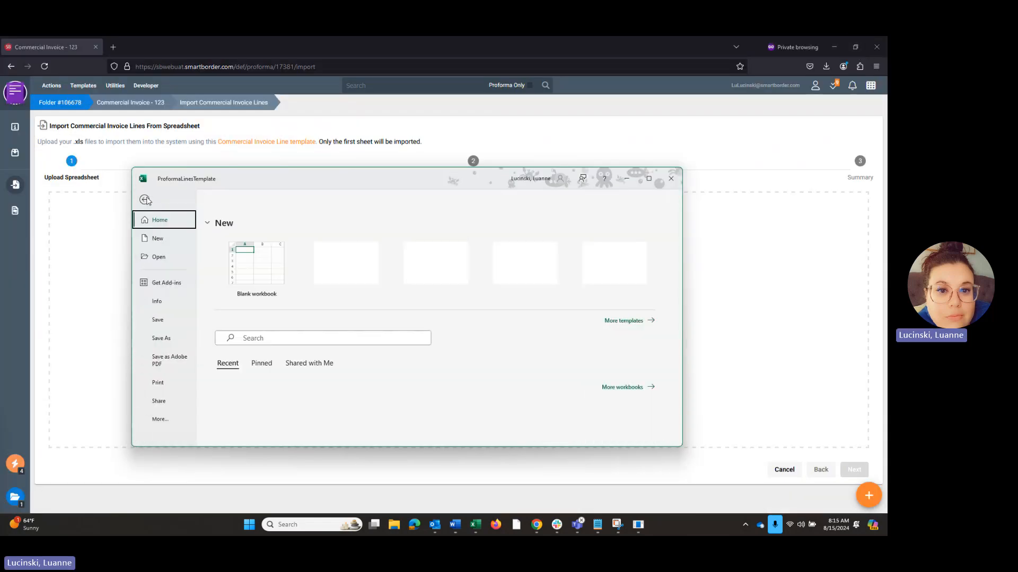
pyautogui.click(161, 339)
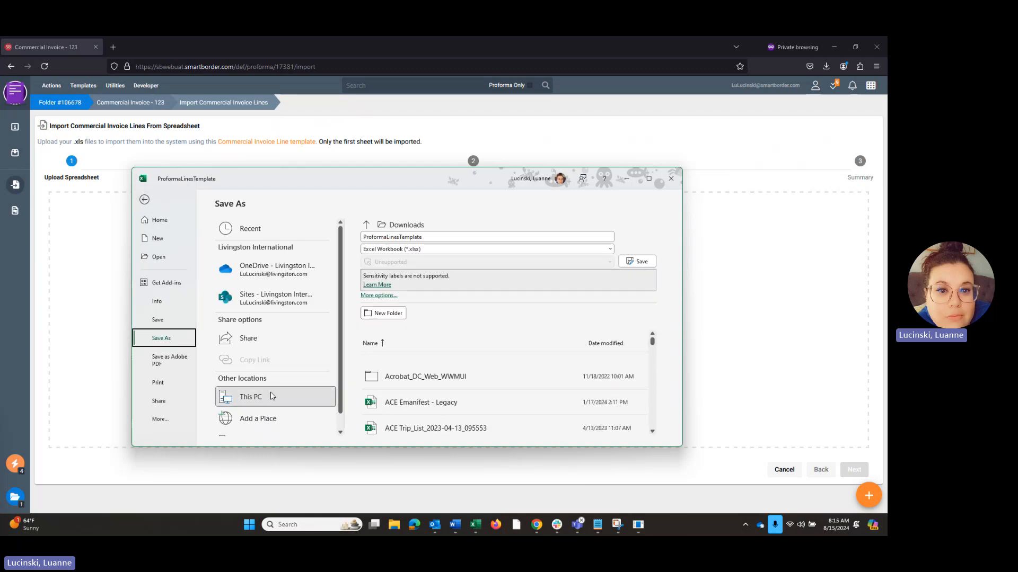
pyautogui.scroll(-1, 271, 397)
pyautogui.click(260, 427)
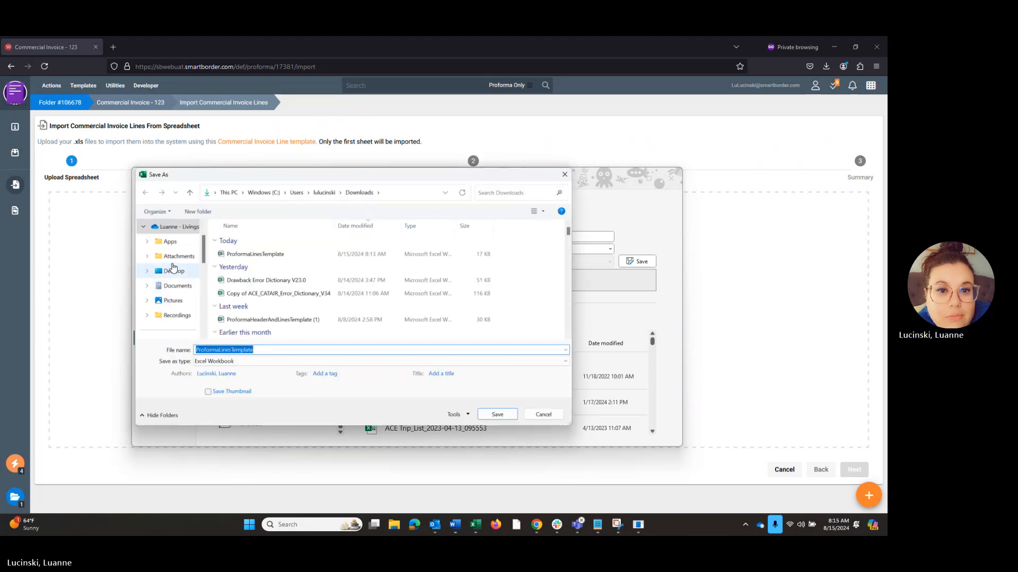
pyautogui.scroll(-3, 173, 268)
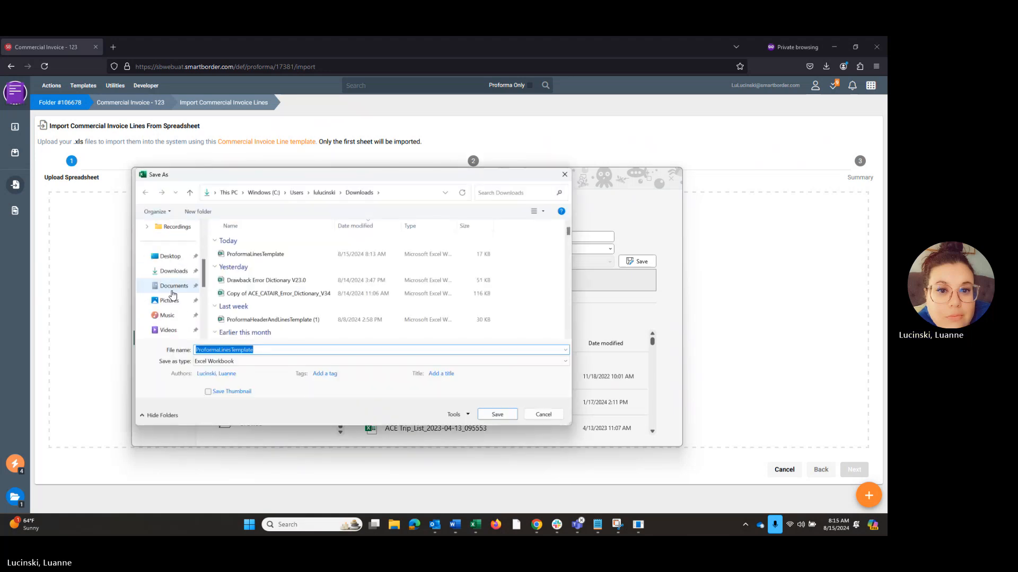
pyautogui.click(173, 271)
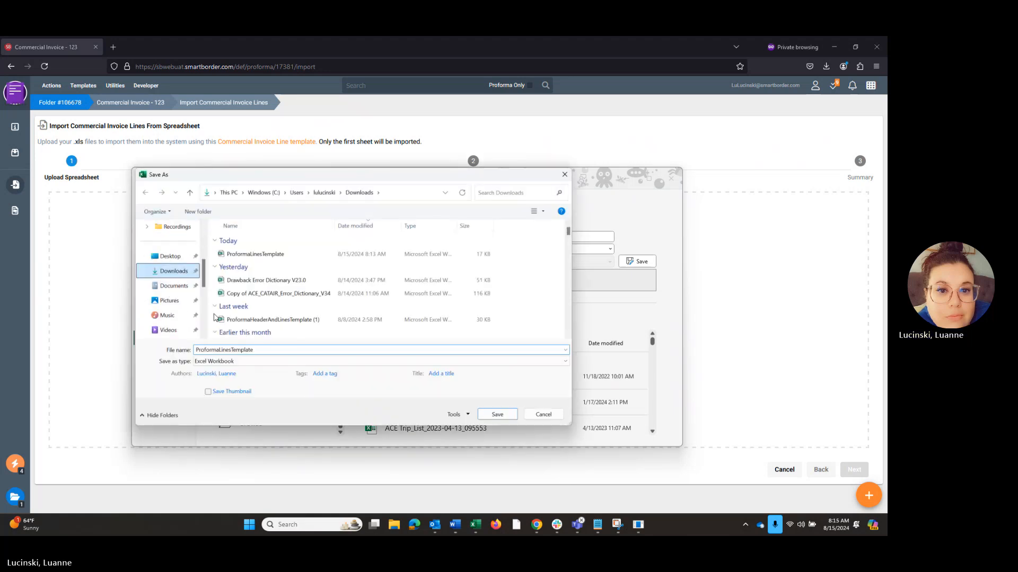
pyautogui.click(505, 415)
pyautogui.click(466, 283)
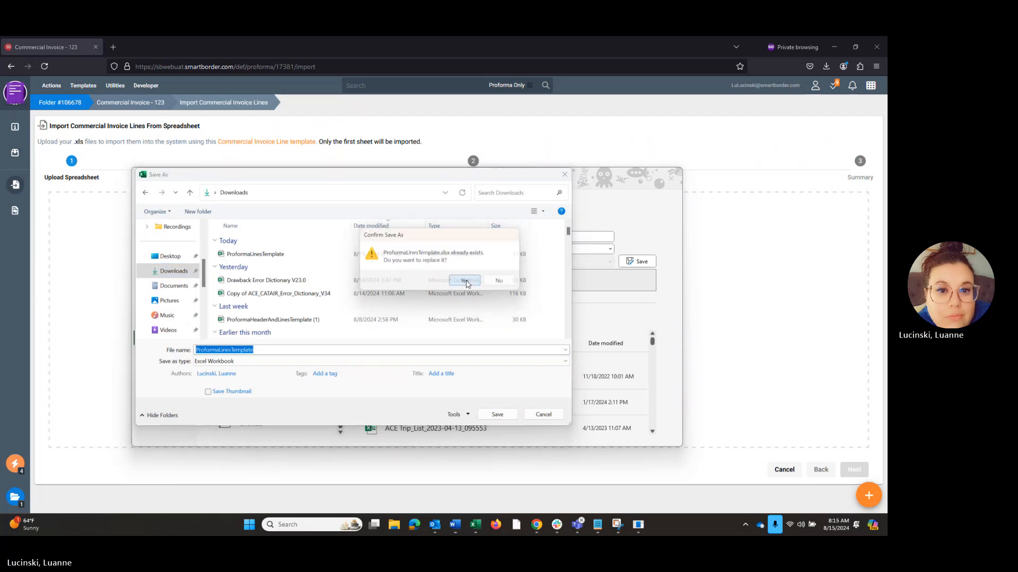
pyautogui.click(675, 182)
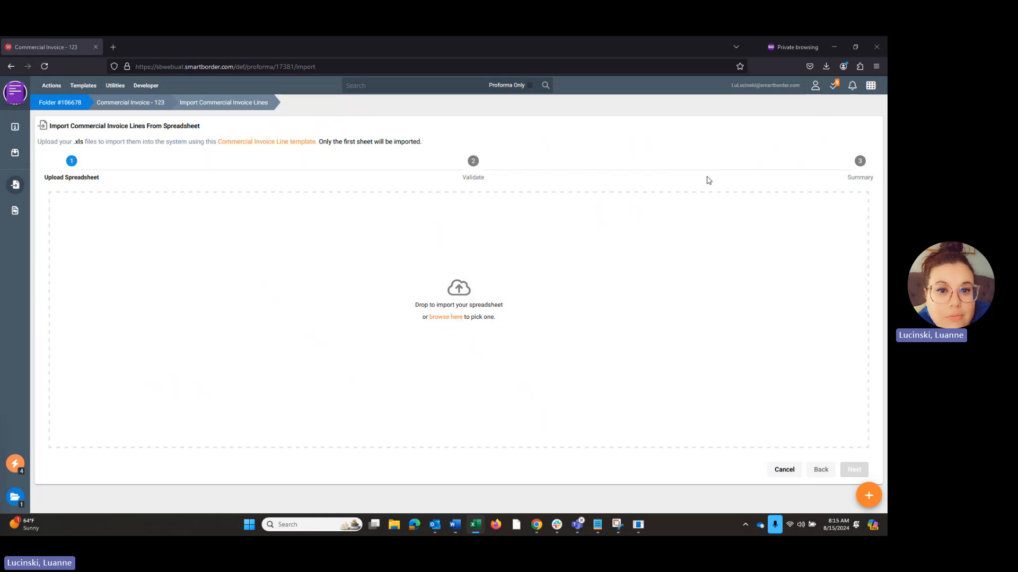
pyautogui.click(855, 48)
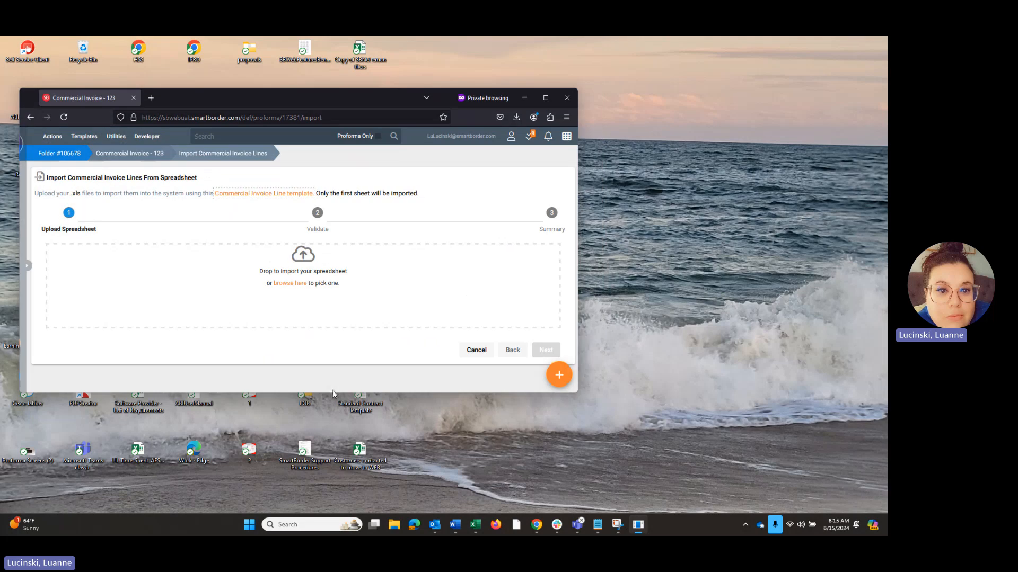
pyautogui.moveTo(360, 450)
pyautogui.mouseDown()
pyautogui.moveTo(440, 395)
pyautogui.moveTo(315, 284)
pyautogui.moveTo(350, 351)
pyautogui.moveTo(361, 458)
pyautogui.mouseUp()
pyautogui.click(543, 99)
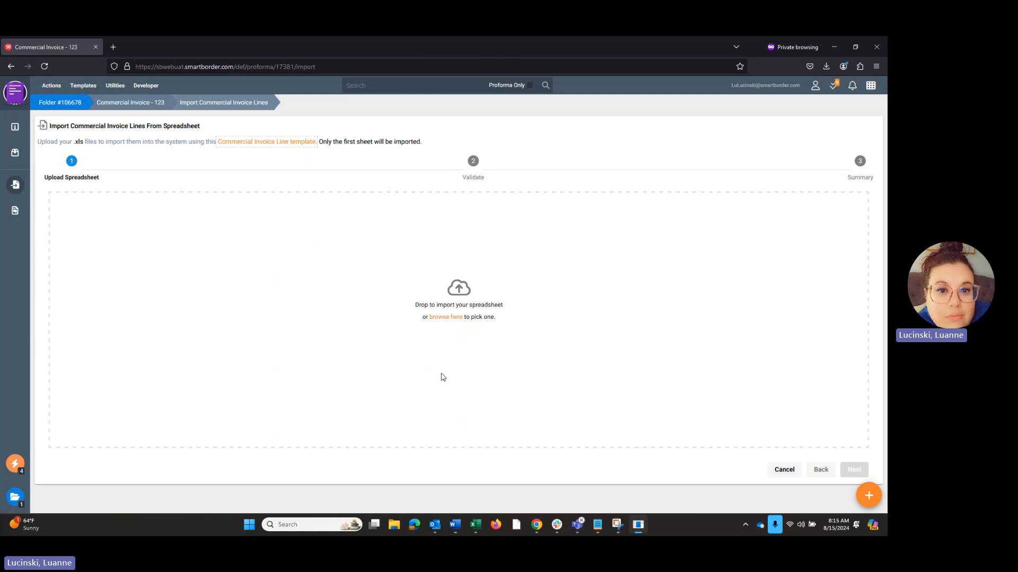
# Step: Upload the ProformaLinesTemplate spreadsheet from Downloads and import its commercial invoice lines
pyautogui.click(442, 318)
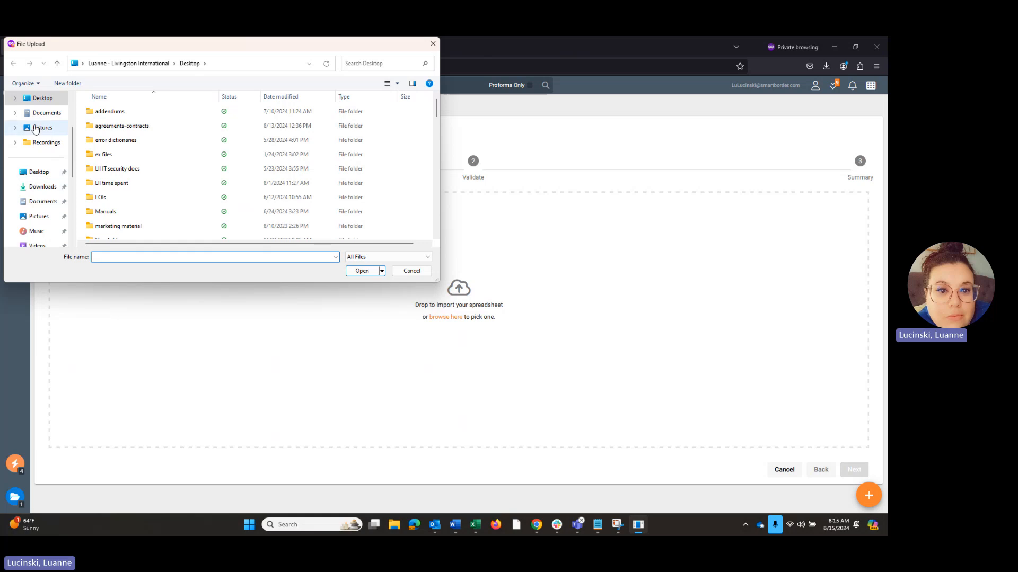
pyautogui.click(47, 189)
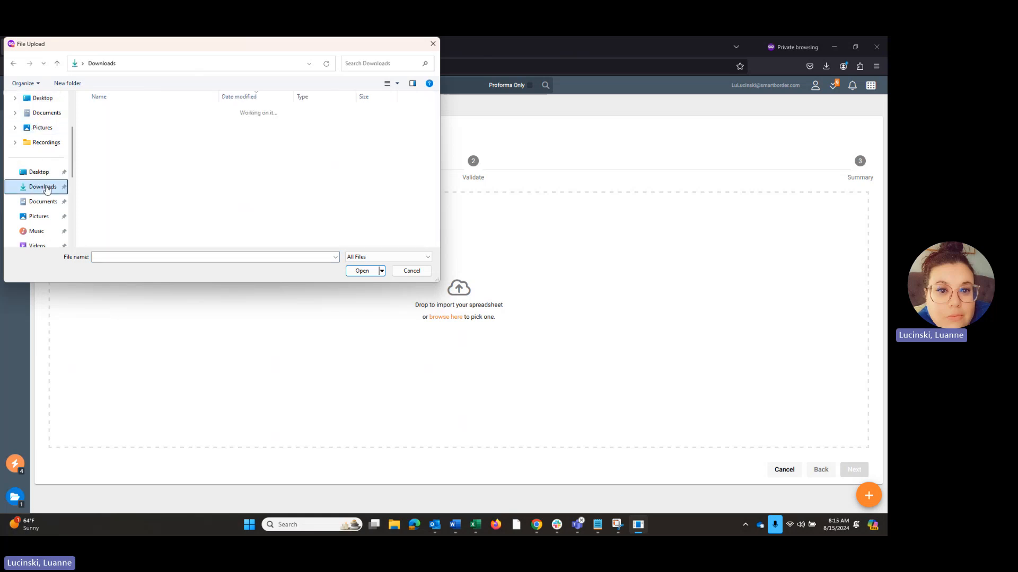
pyautogui.doubleClick(116, 124)
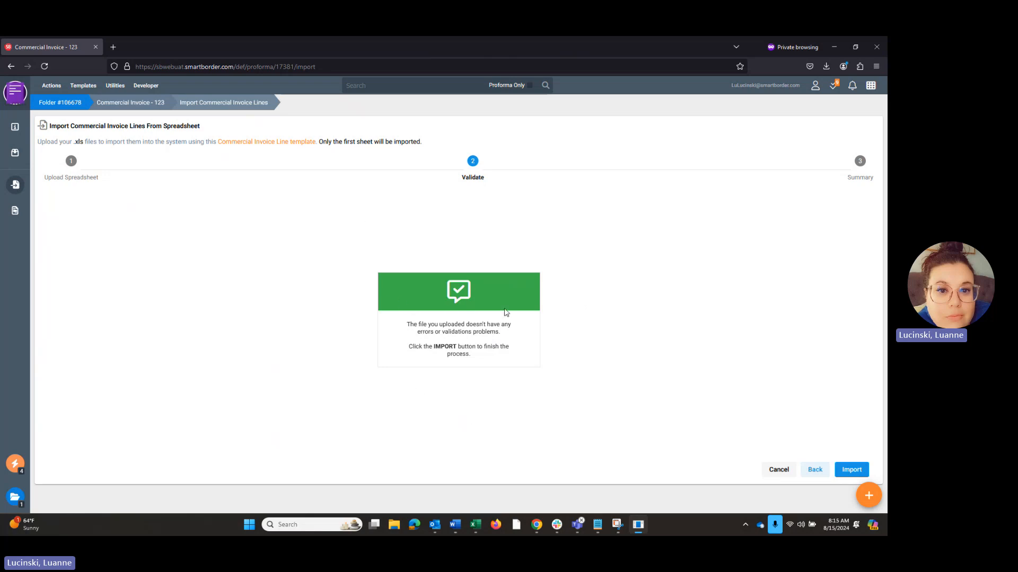
pyautogui.click(851, 469)
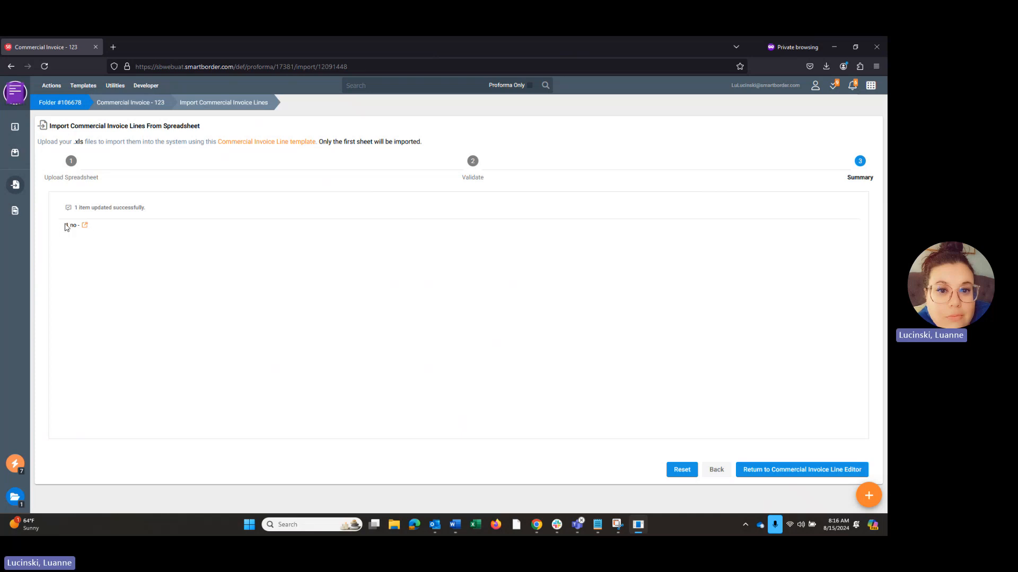
# Step: Return from the import summary to the commercial invoice, check the imported line, and validate the invoice
pyautogui.click(819, 475)
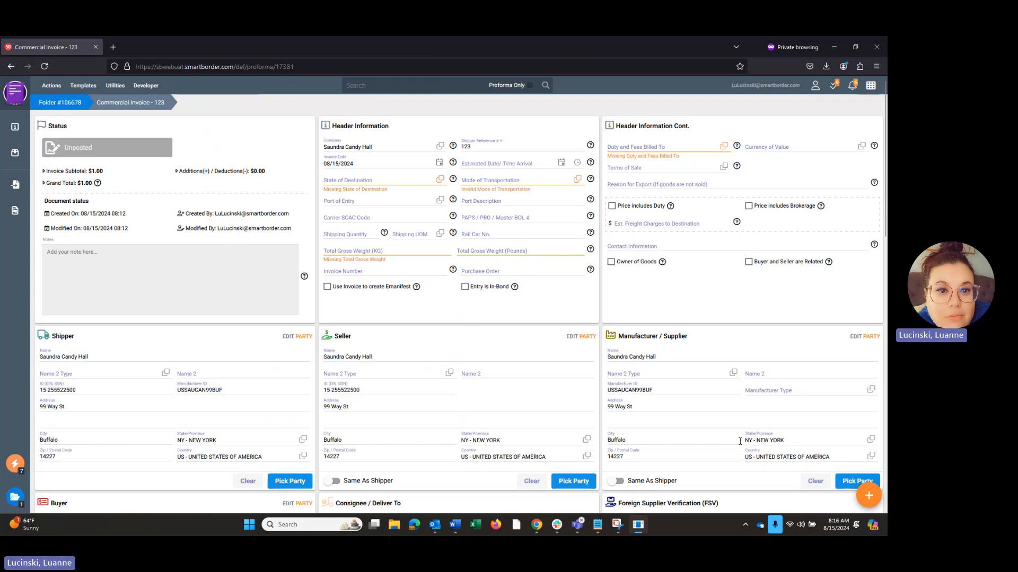
pyautogui.scroll(-5, 482, 348)
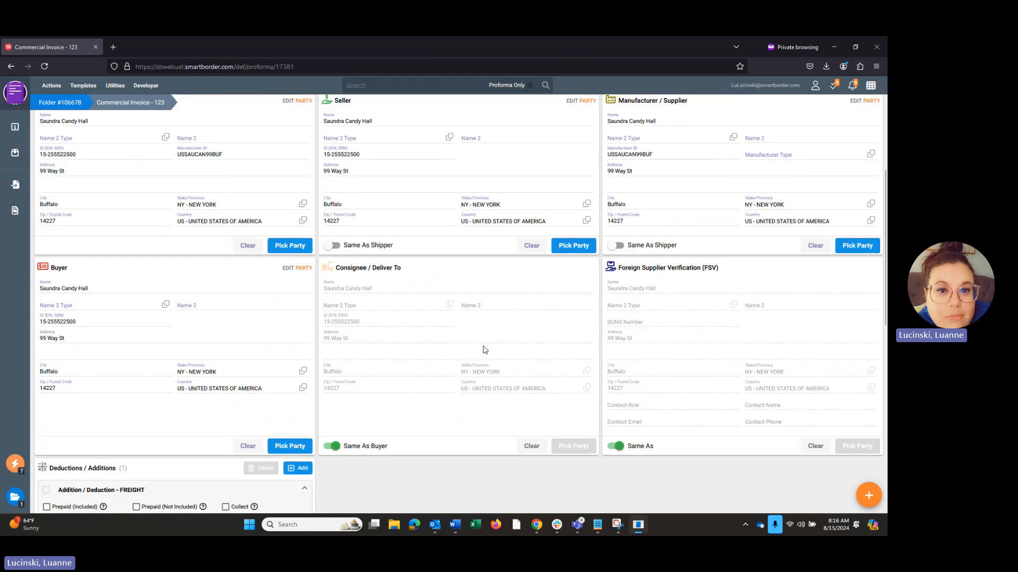
pyautogui.scroll(-3, 466, 416)
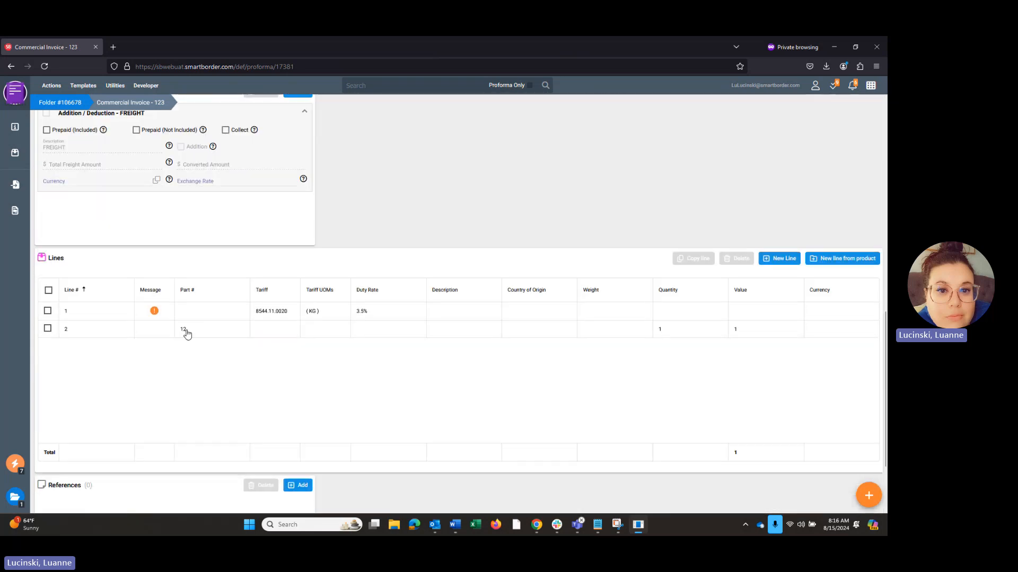
pyautogui.scroll(-2, 503, 358)
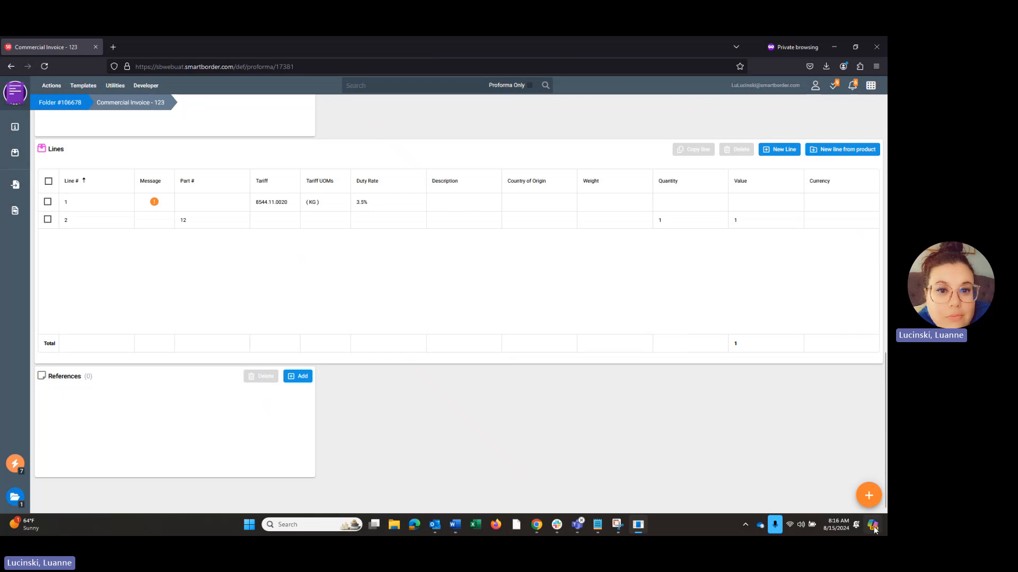
pyautogui.moveTo(868, 496)
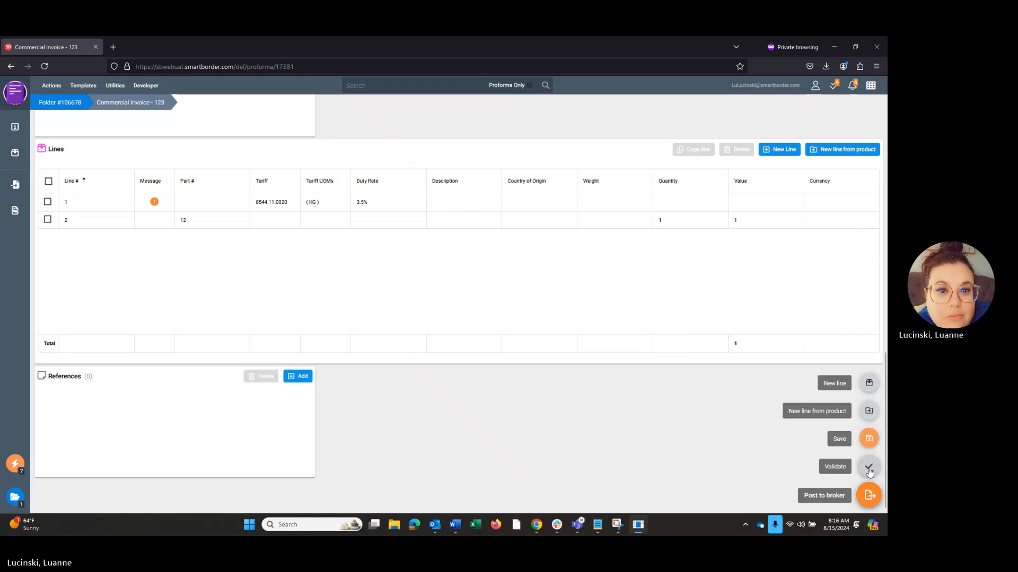
pyautogui.click(869, 468)
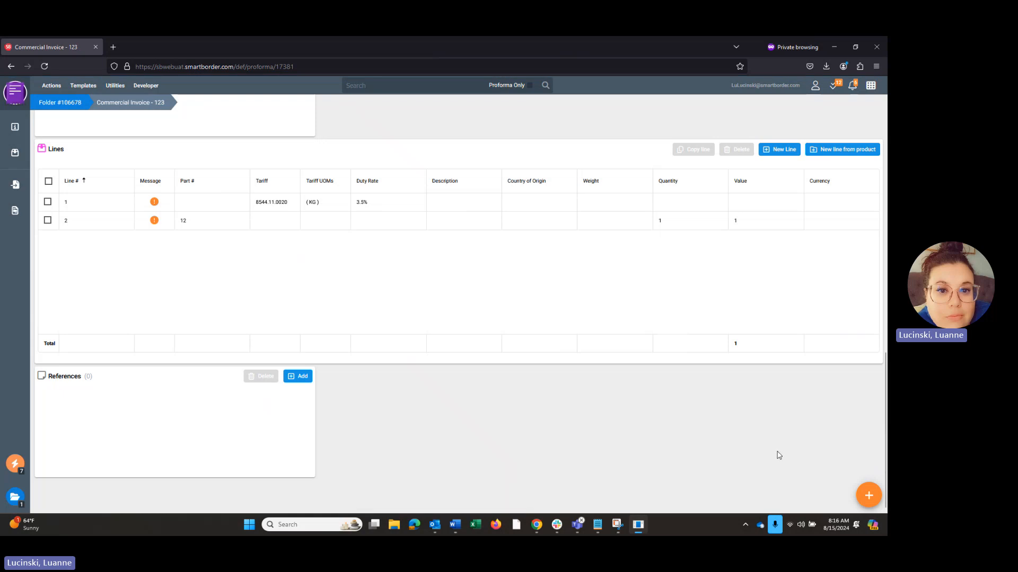
# Step: Go to the missing State of Destination from the validation messages and set it to AK - ALASKA
pyautogui.scroll(5, 810, 355)
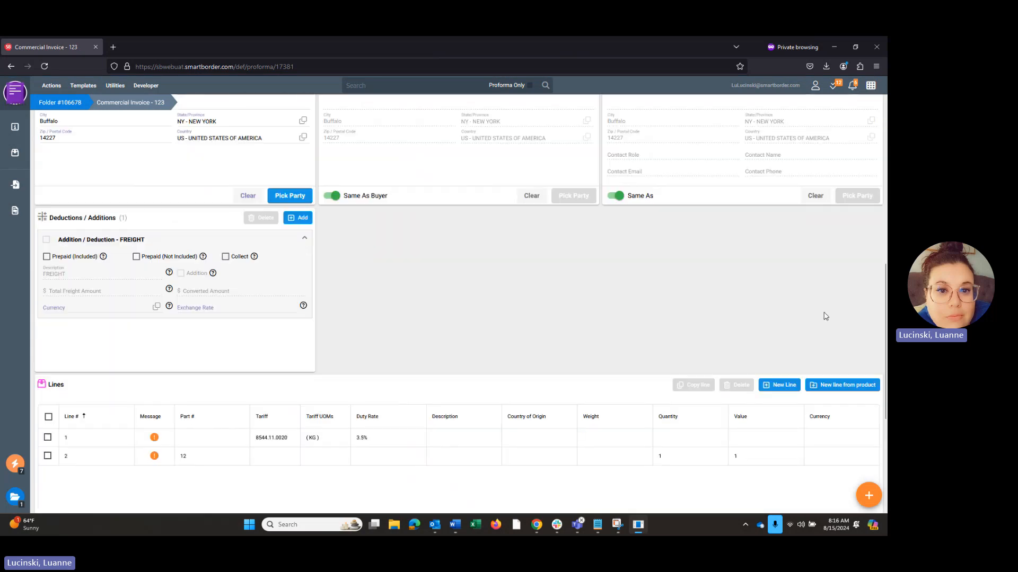
pyautogui.click(833, 89)
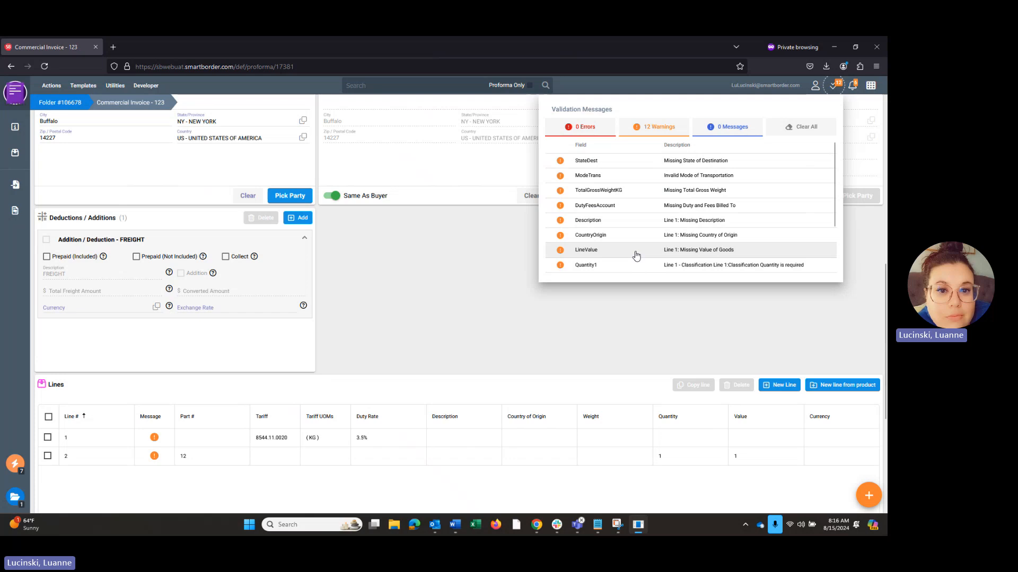
pyautogui.click(622, 163)
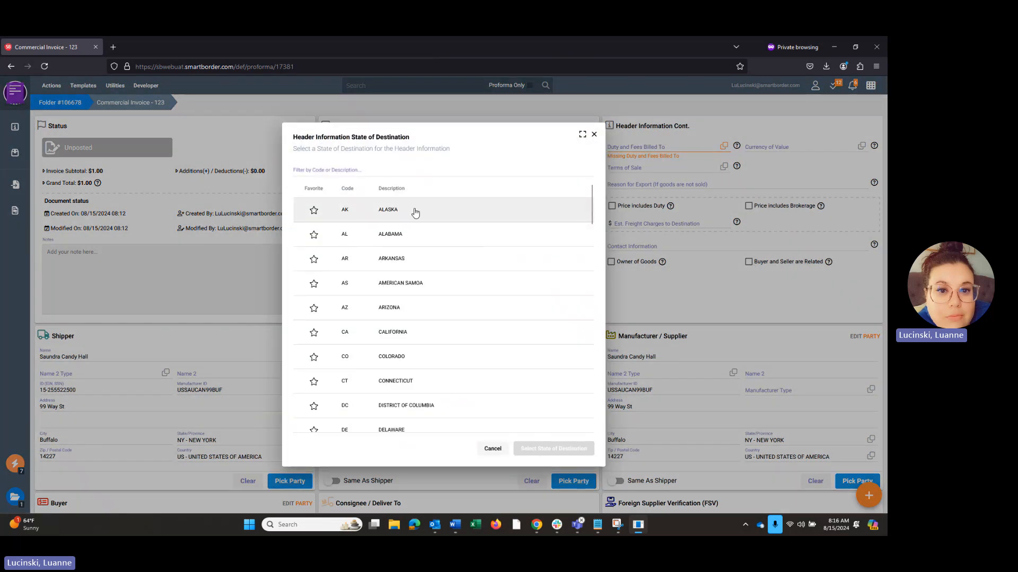
pyautogui.click(414, 211)
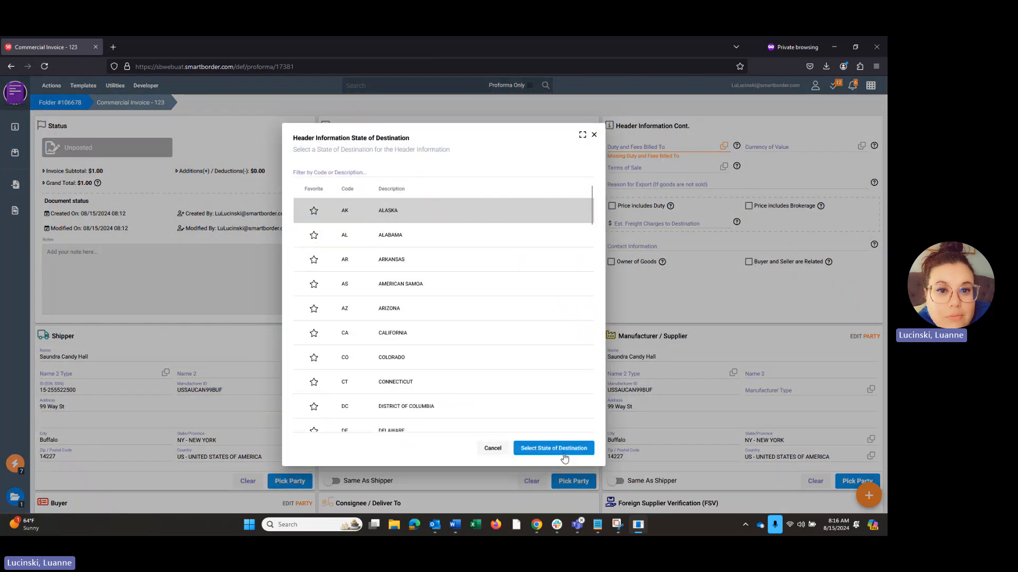
pyautogui.click(561, 451)
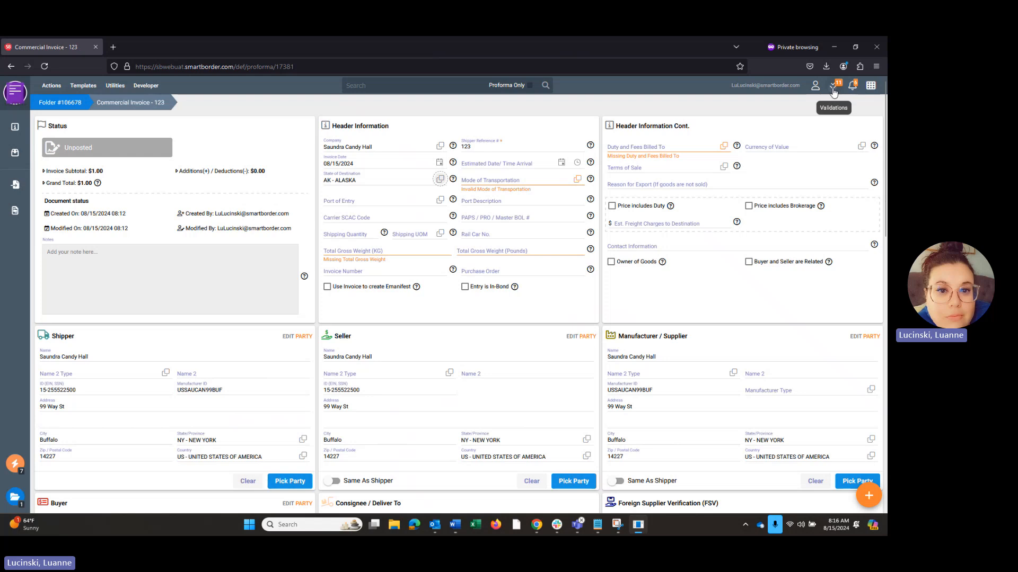
# Step: Go to the invalid Mode of Transportation from the validation messages and set it to 30 - TRUCK, NON-CONTAINER
pyautogui.click(834, 91)
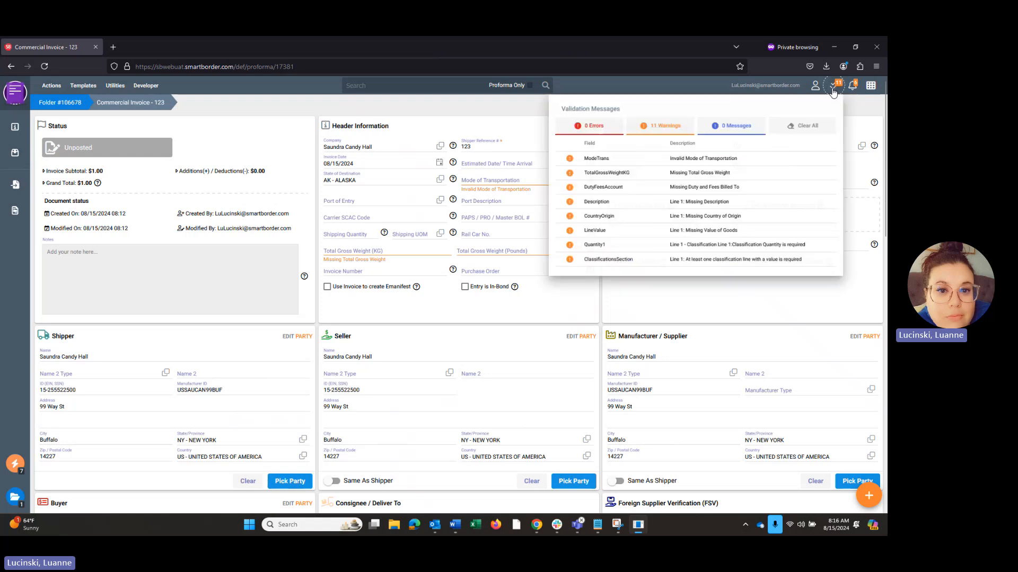
pyautogui.click(648, 161)
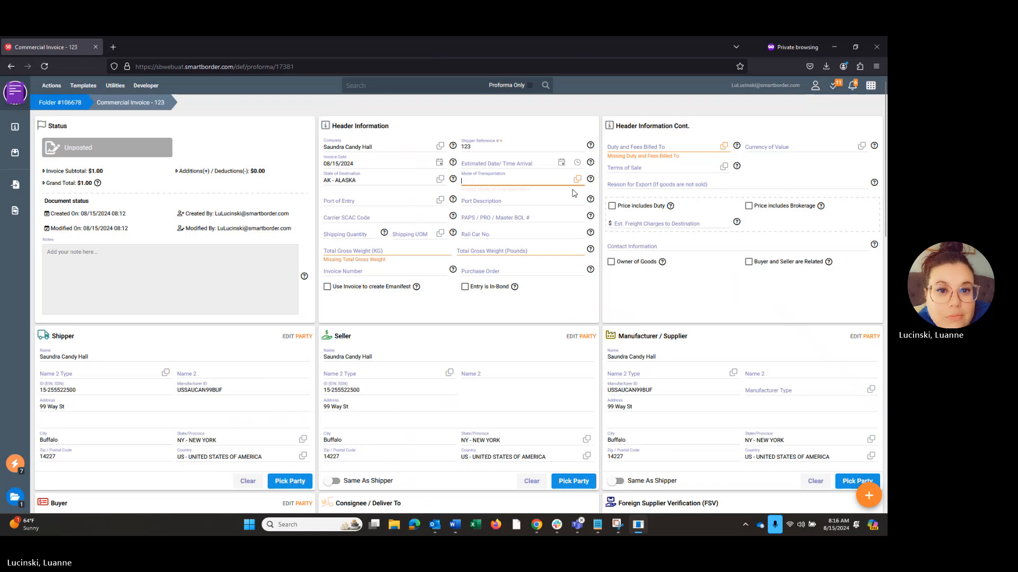
pyautogui.click(577, 181)
pyautogui.click(457, 333)
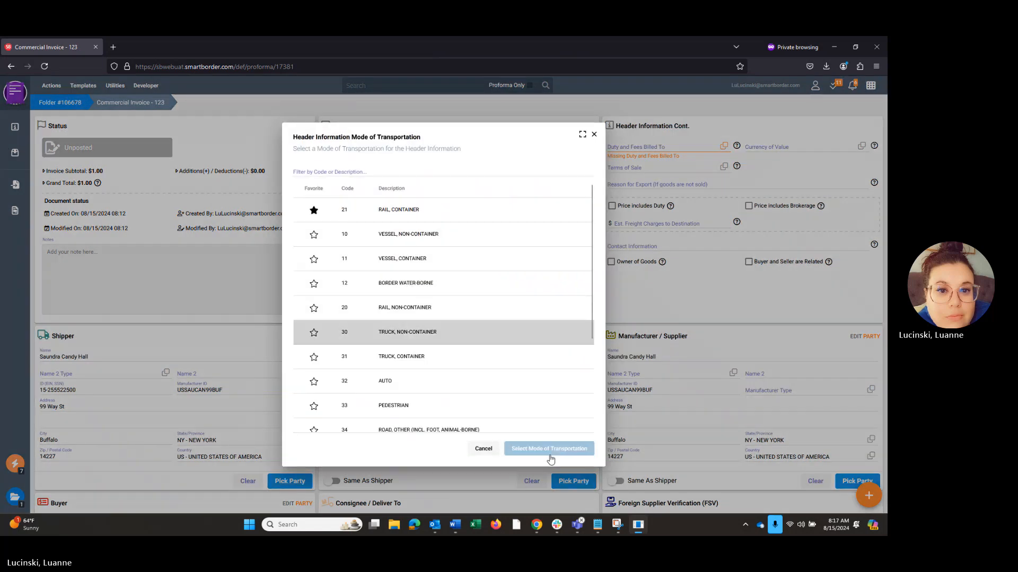
pyautogui.click(552, 449)
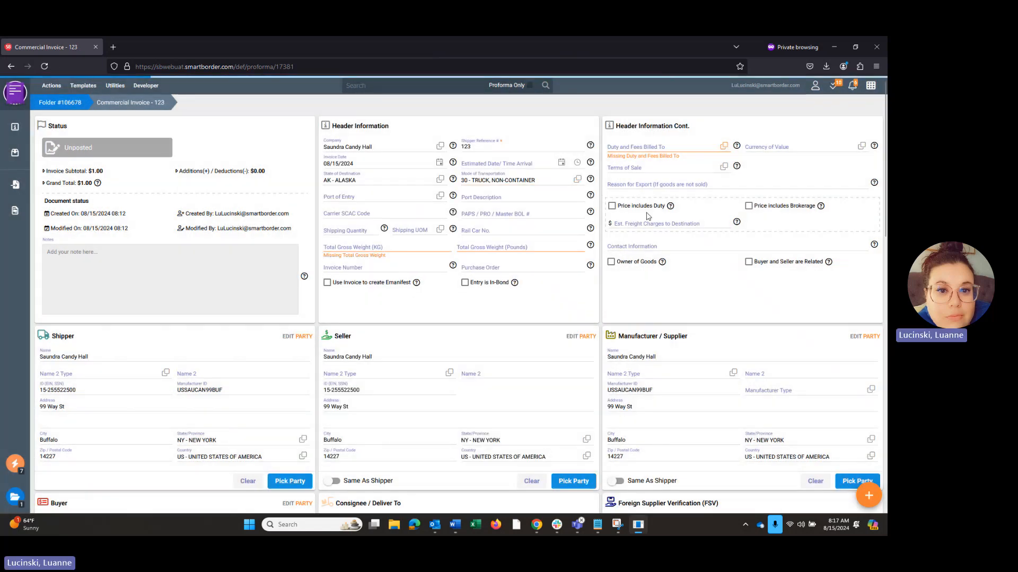
# Step: Review the remaining validation warnings and the actions available for the commercial invoice, including posting to broker
pyautogui.scroll(-2, 647, 215)
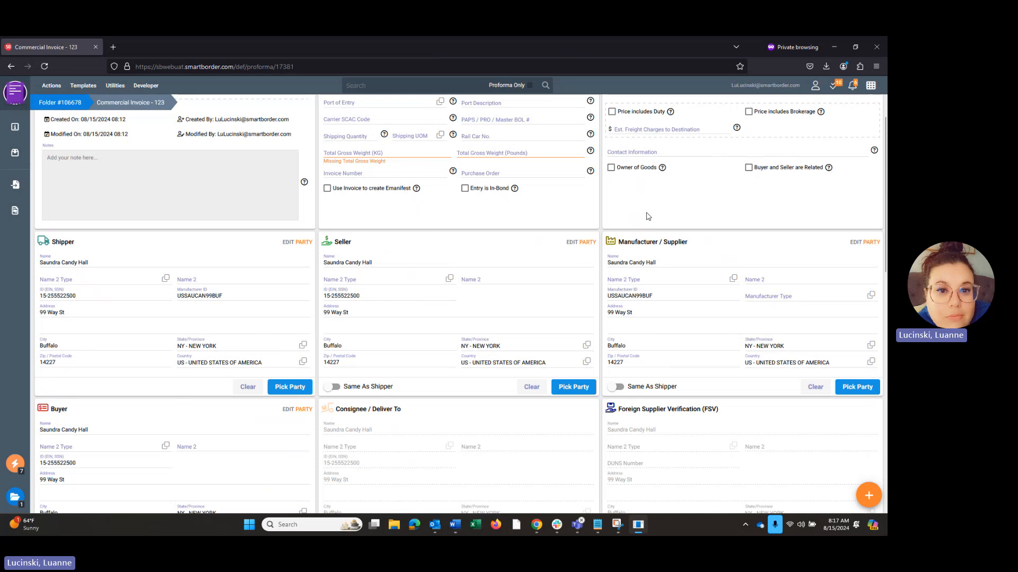
pyautogui.click(834, 86)
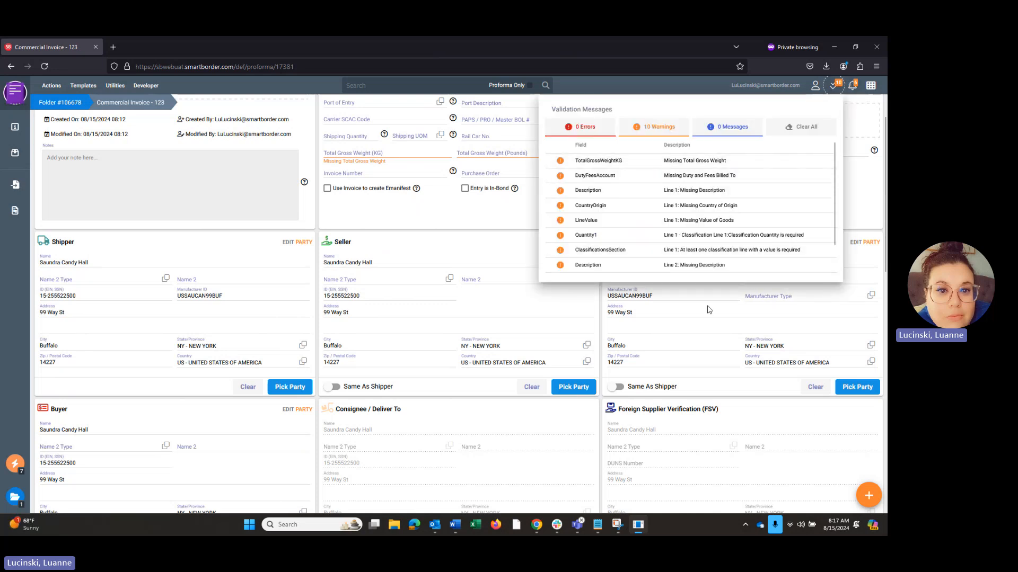
pyautogui.scroll(-5, 722, 352)
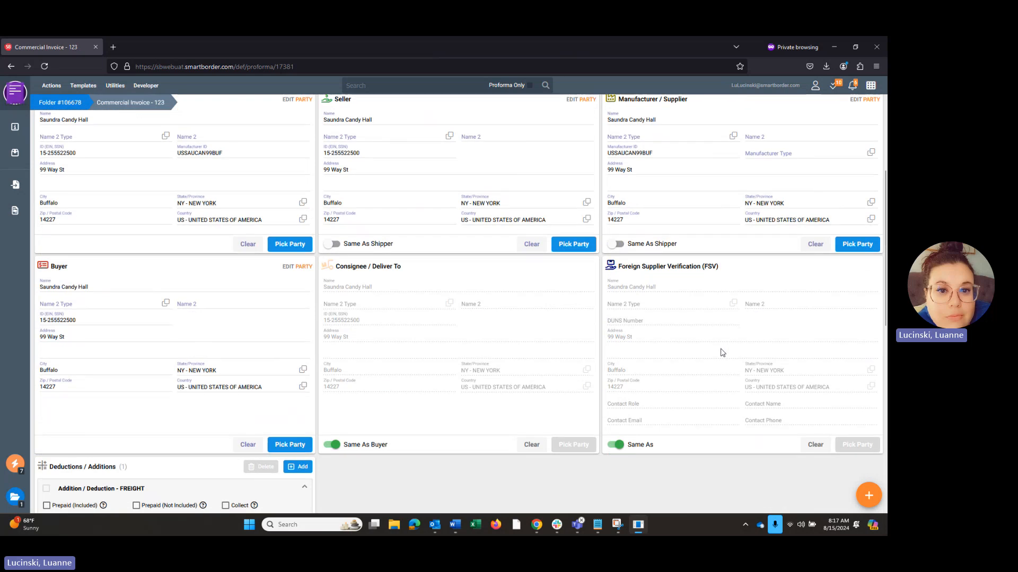
pyautogui.scroll(-6, 583, 322)
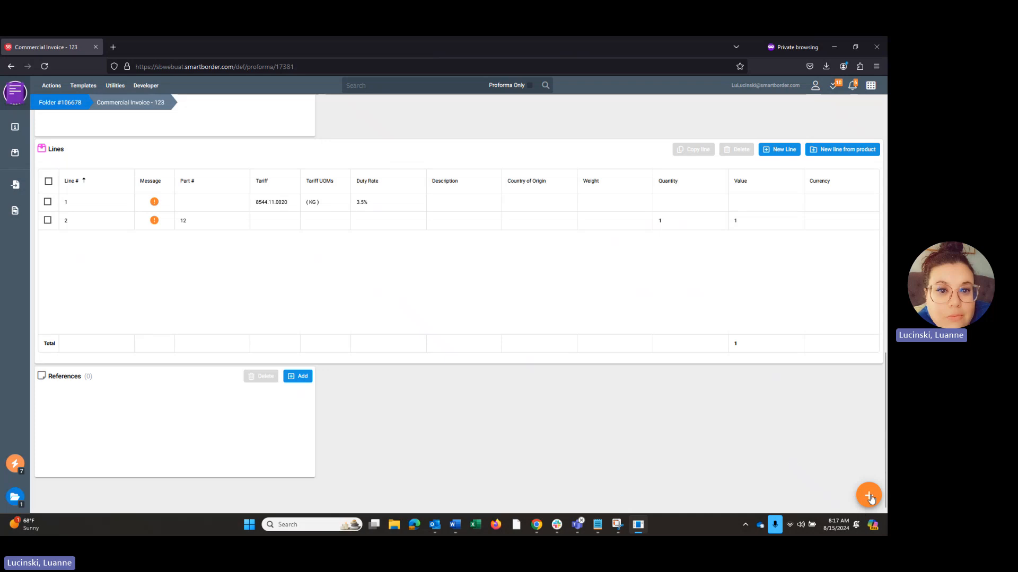
pyautogui.click(867, 497)
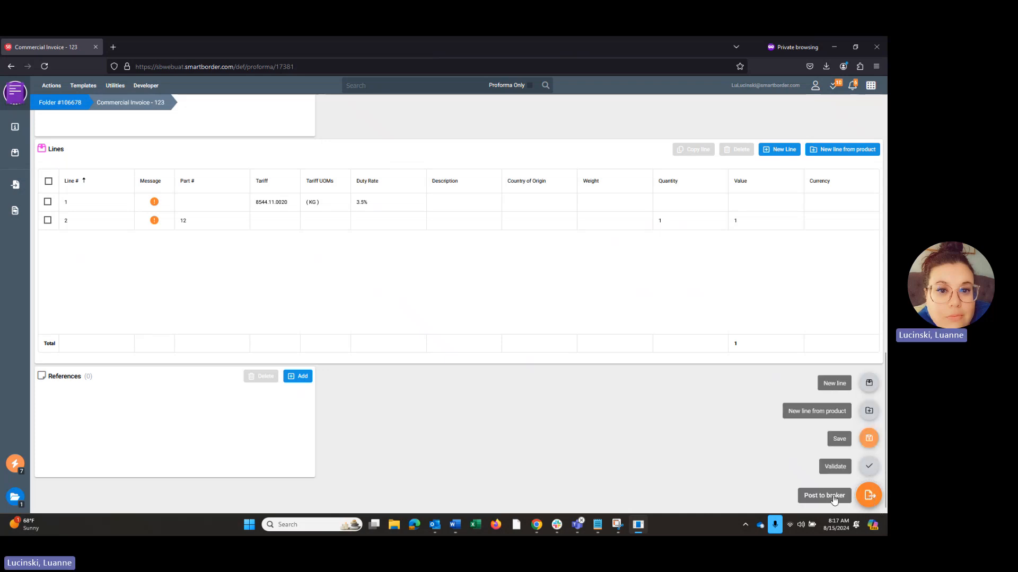
pyautogui.click(54, 87)
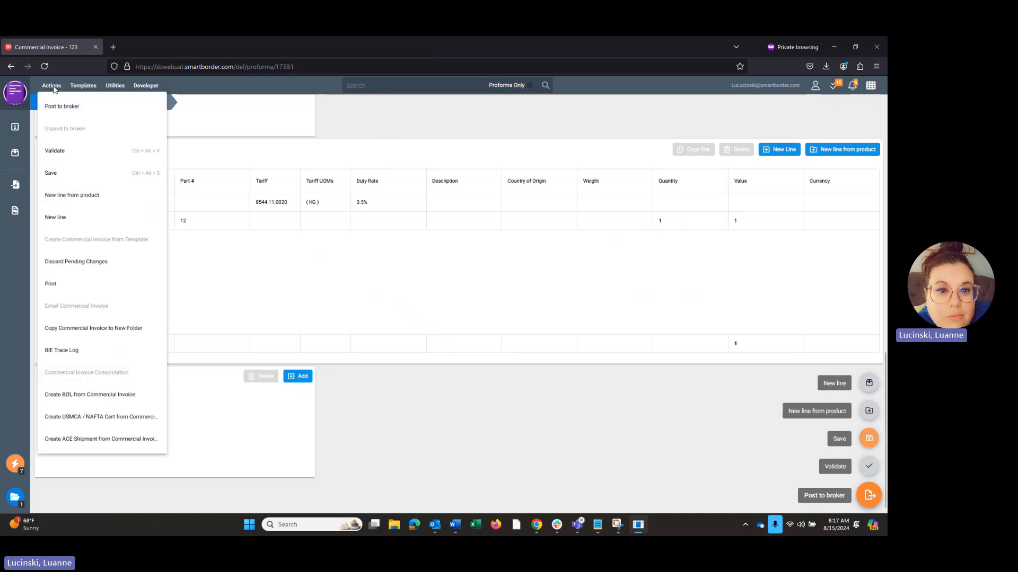